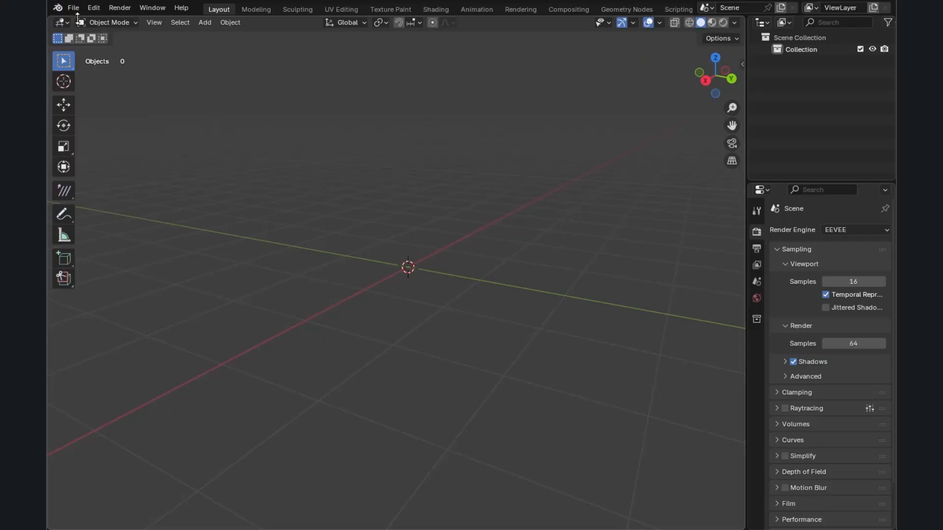
Step: Add a Monkey mesh to the scene and switch to a close front view of its face
left_click(57, 8)
middle_click_drag(358, 270, 396, 273)
key("shift+a")
mouse_move(325, 191)
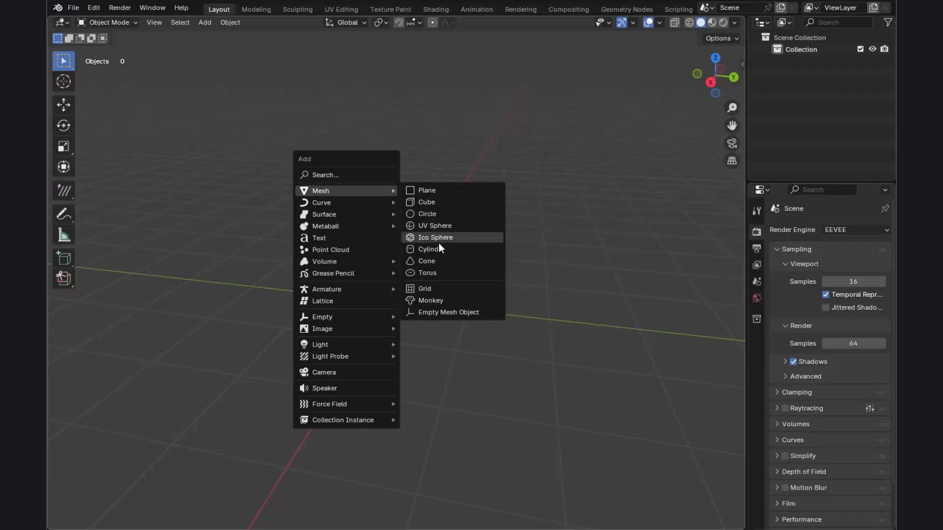
left_click(429, 299)
scroll(441, 299, "up", 3)
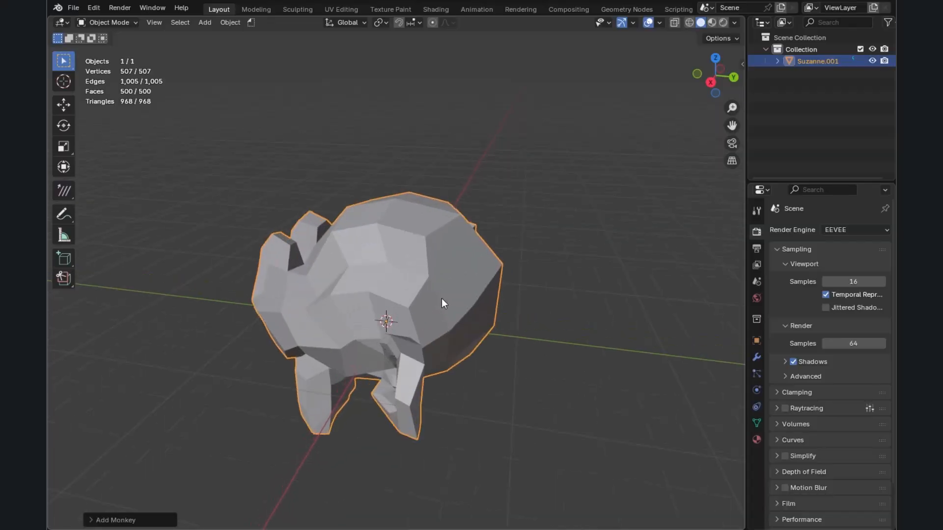
key("KP_1")
scroll(437, 296, "up", 3)
middle_click_drag(413, 430, 415, 169, "shift")
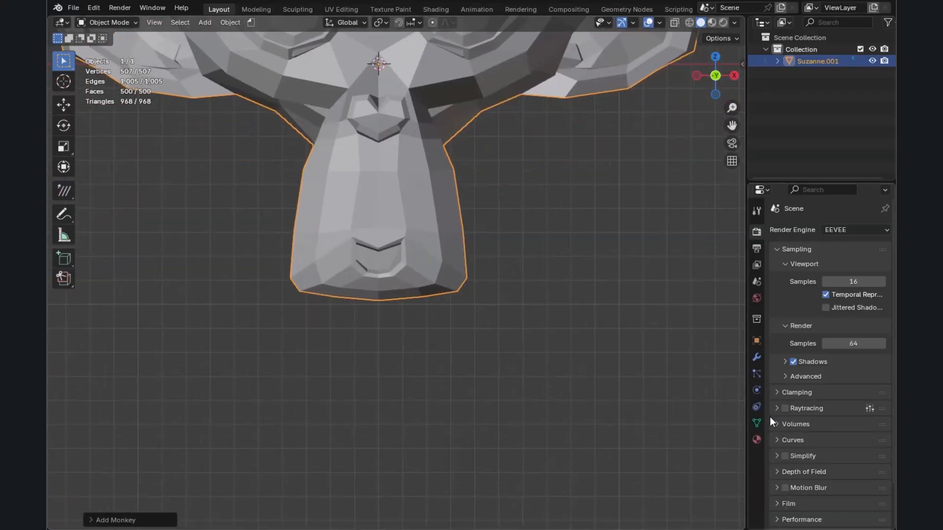
Step: Add a Basis shape key and a second shape key named Smile to the monkey mesh
left_click(757, 422)
left_click(879, 340)
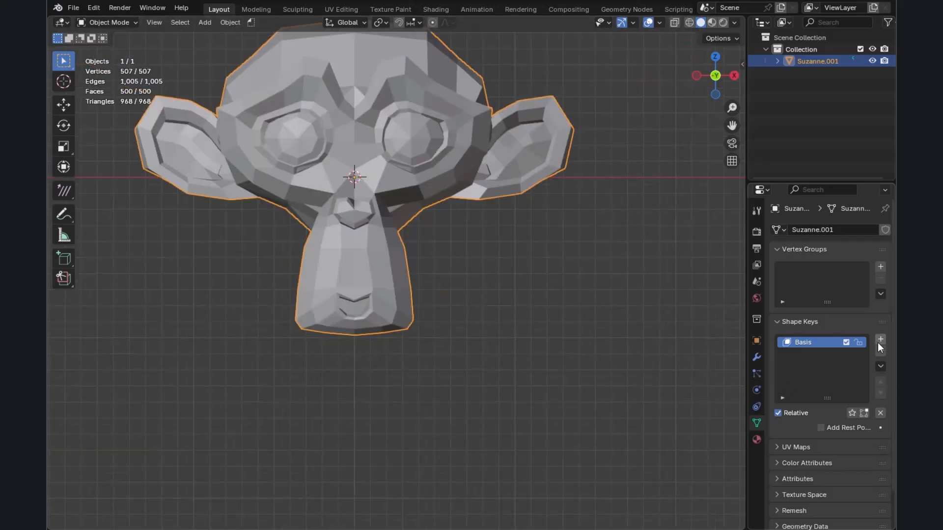
key("ctrl+z")
middle_click_drag(396, 187, 384, 222, "shift")
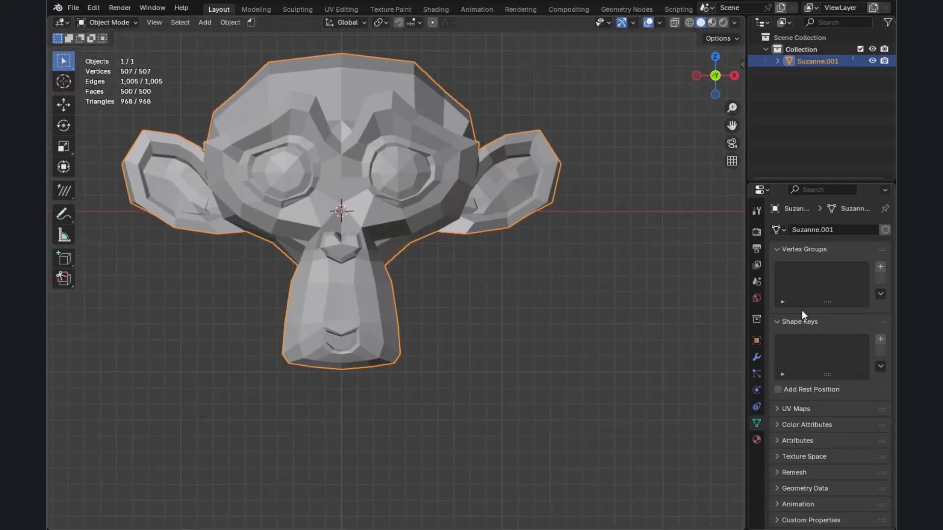
left_click(880, 339)
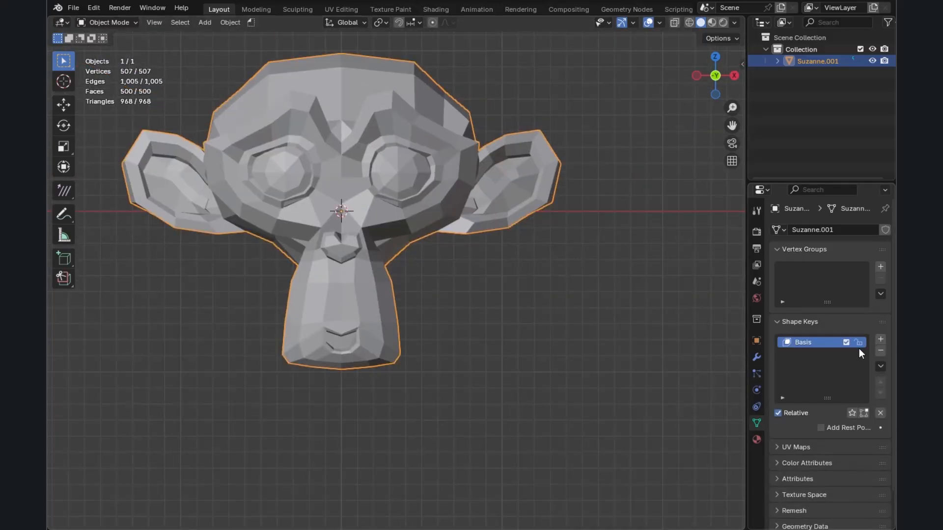
left_click(881, 339)
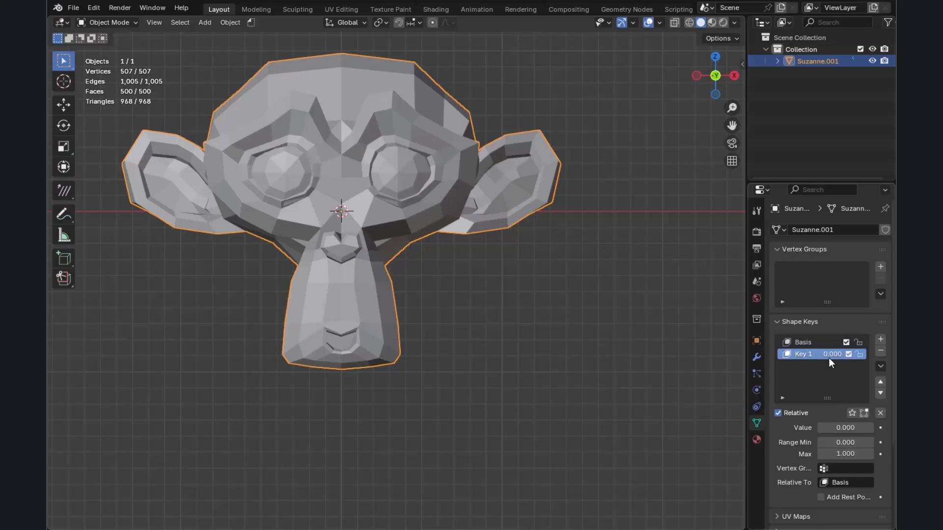
double_click(815, 354)
type("Smile")
key("Return")
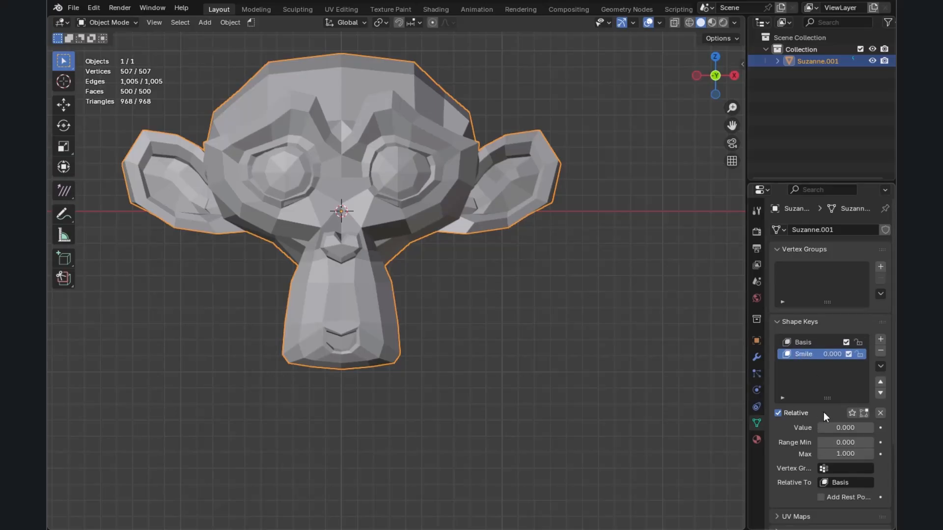
Step: Set the Smile value to 1.000 and, in Edit Mode with X mirroring, pull the mouth corner up and outward using proportional editing
left_click_drag(832, 426, 870, 425)
key("Tab")
scroll(444, 279, "up", 3)
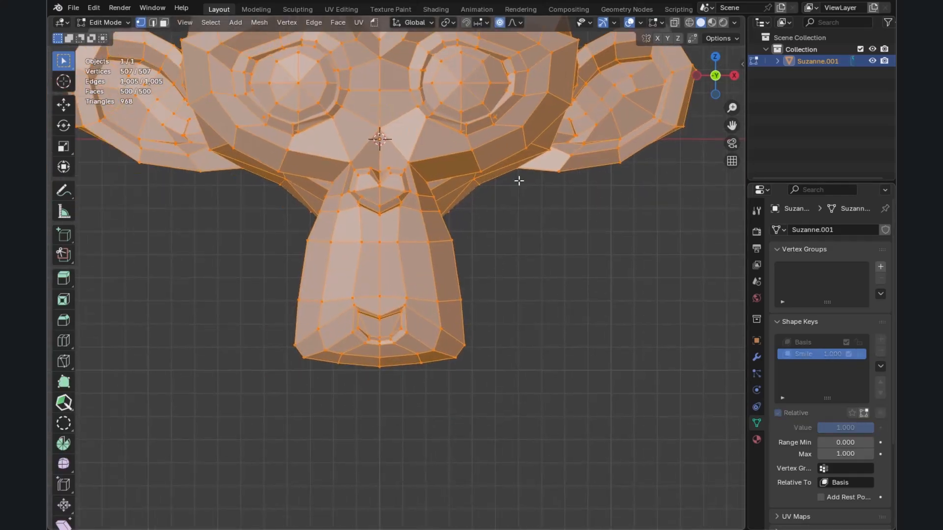
middle_click_drag(526, 243, 522, 270, "shift")
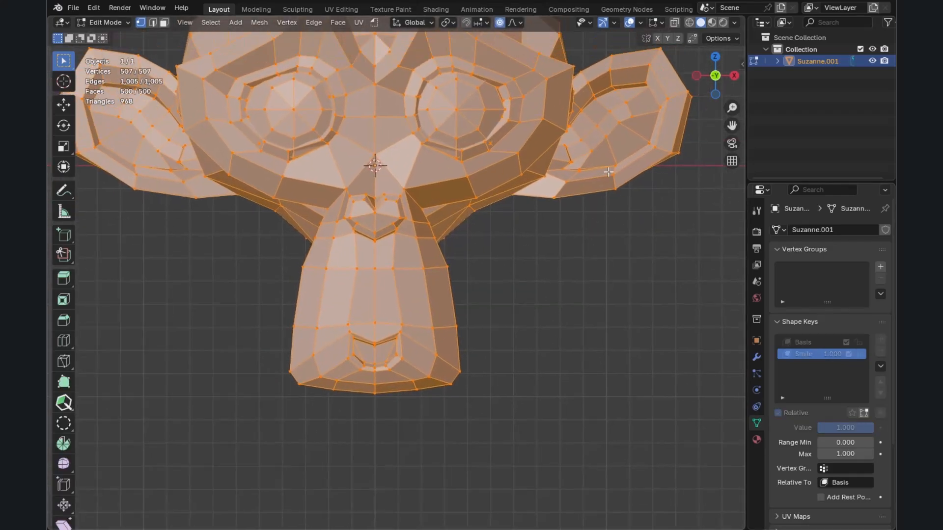
scroll(396, 274, "up", 2)
left_click(402, 360)
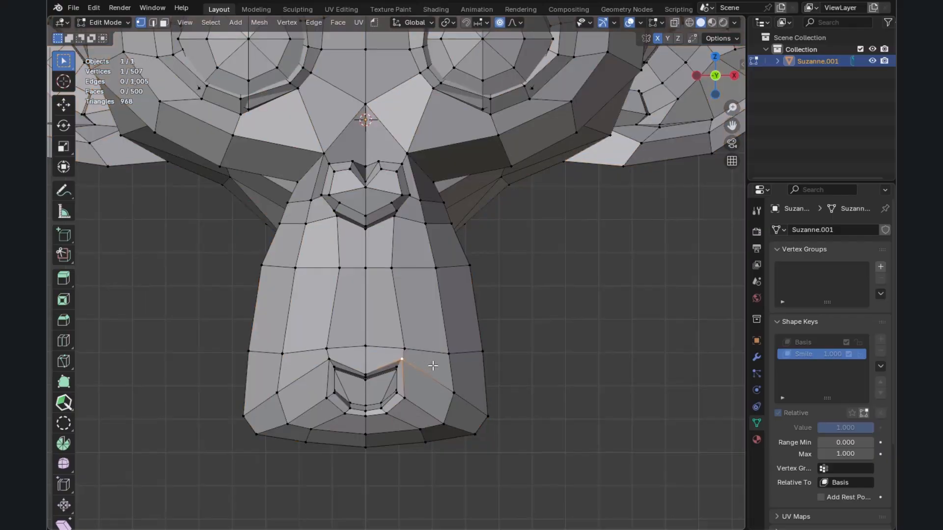
middle_click_drag(426, 364, 400, 368, "shift")
key("g")
scroll(435, 361, "up", 3)
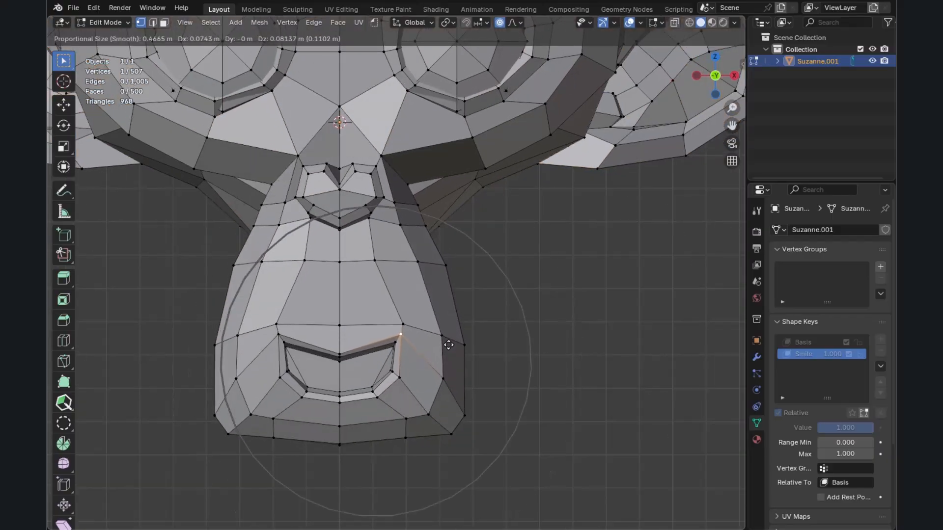
left_click(423, 347)
Step: Pull the chin's centre vertex down with proportional editing and test the Smile shape in Object Mode, ending at value 1.000
scroll(428, 355, "down", 5)
left_click(382, 348)
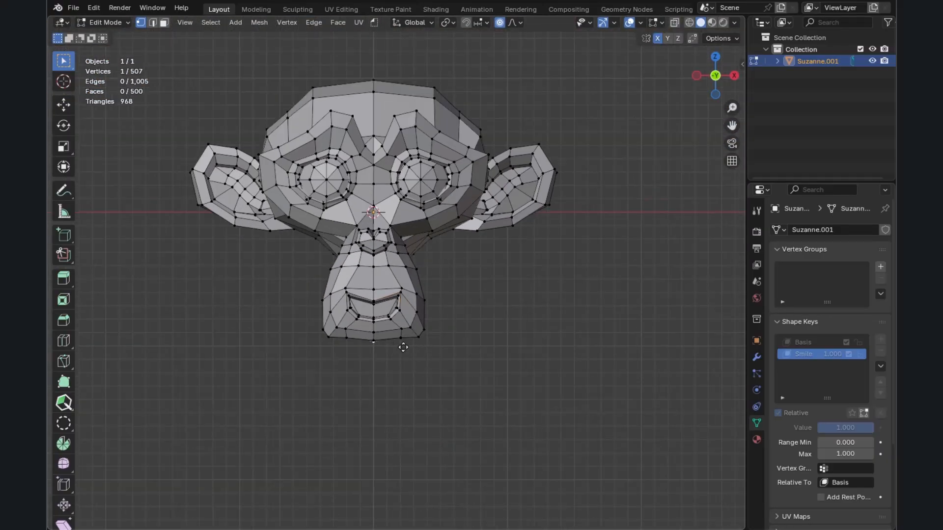
key("g")
left_click(406, 395)
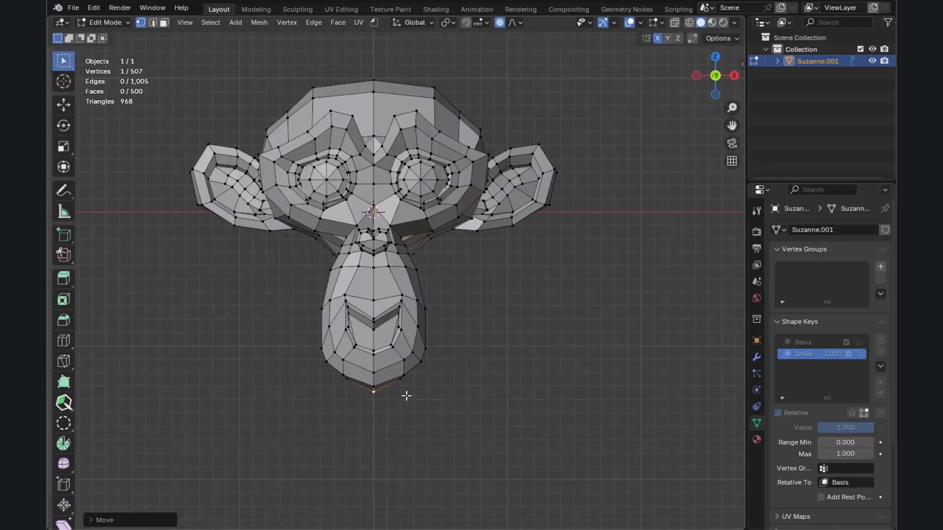
key("Tab")
left_click_drag(818, 430, 879, 427)
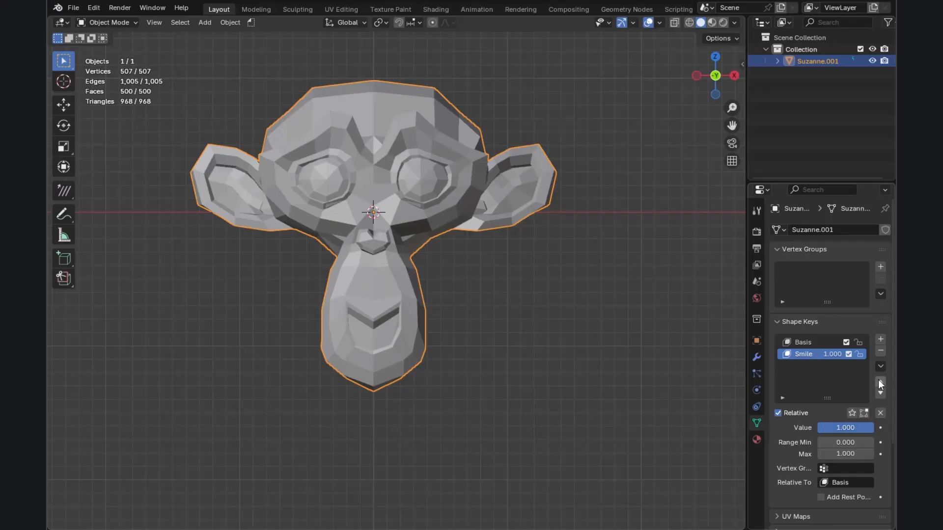
Step: Add a third shape key, clear all shape key values and set the new key's value to 1.000
left_click(880, 339)
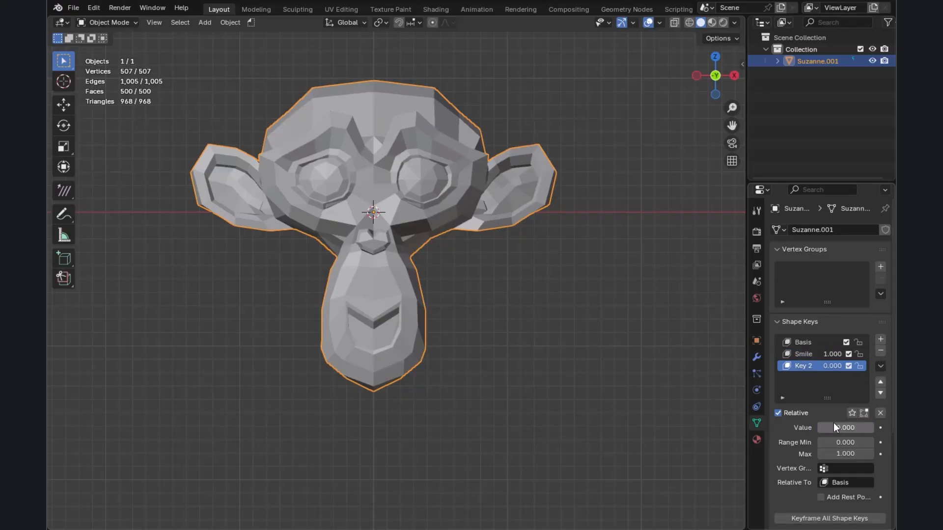
left_click(879, 415)
left_click_drag(863, 427, 882, 427)
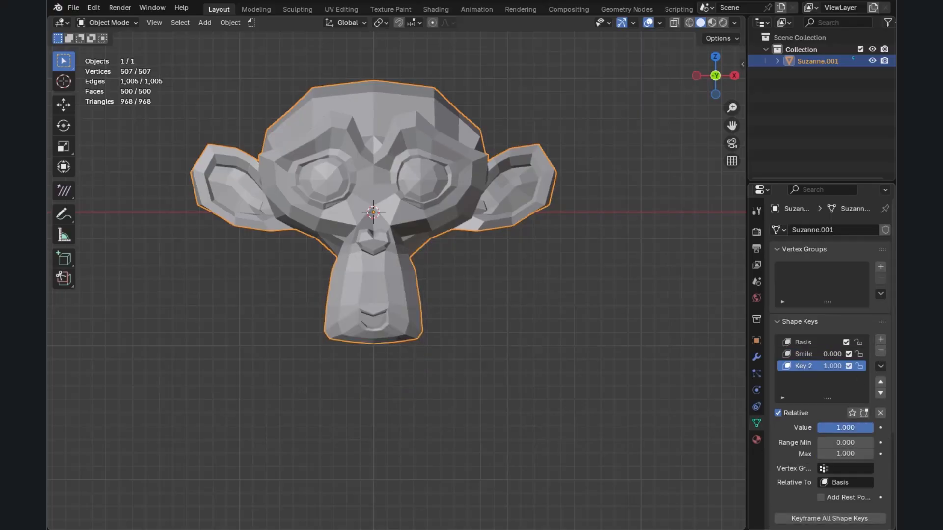
Step: Scale the edge loop around the mouth in Edit Mode for the third shape key, and set that key's value to 0.000
key("Tab")
scroll(414, 301, "up", 6)
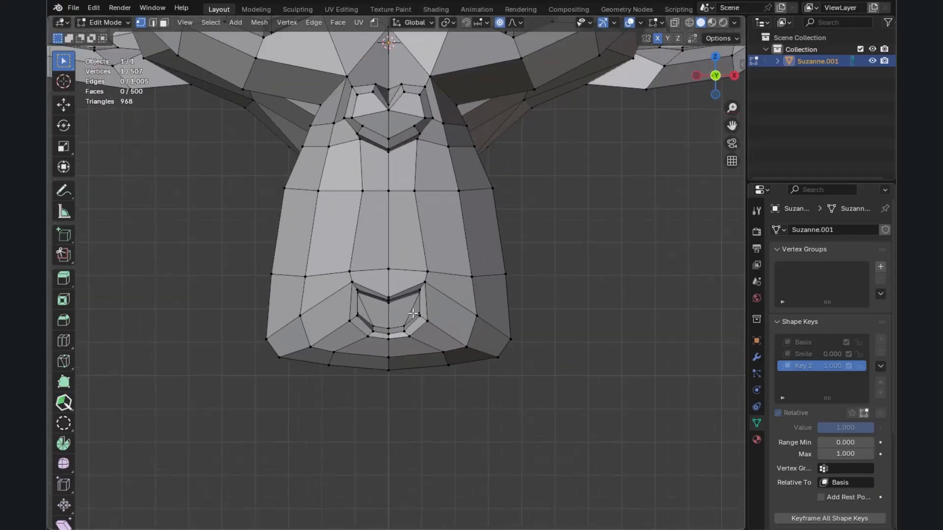
left_click(414, 301, "alt")
key("s")
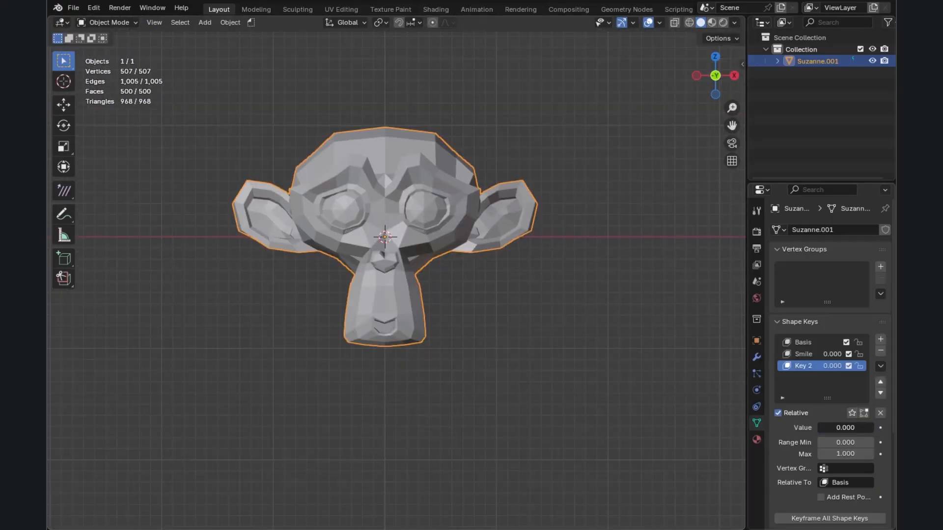
mouse_move(845, 428)
left_mouse_down()
mouse_move(856, 427)
mouse_move(834, 427)
left_mouse_up()
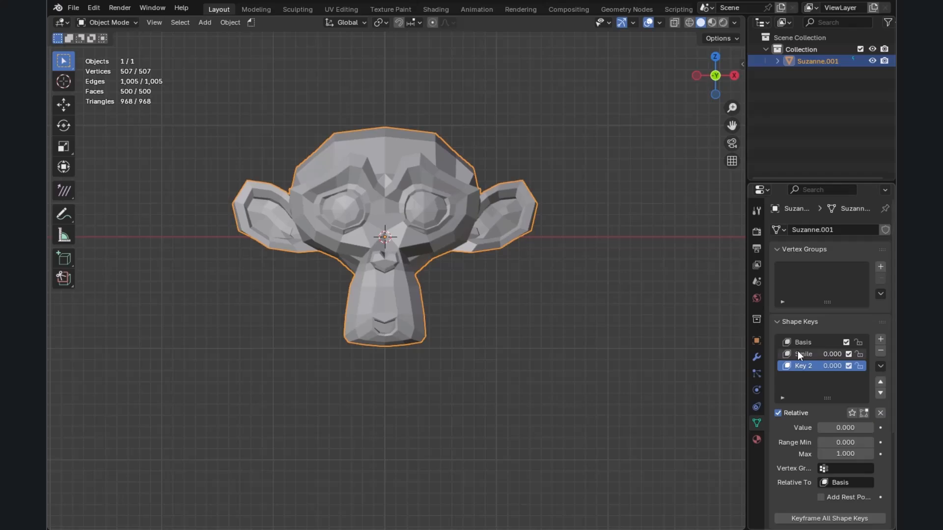
Step: Split the 3D viewport horizontally and turn the lower area into a Timeline showing the frames around frame 1
left_click_drag(744, 20, 741, 403)
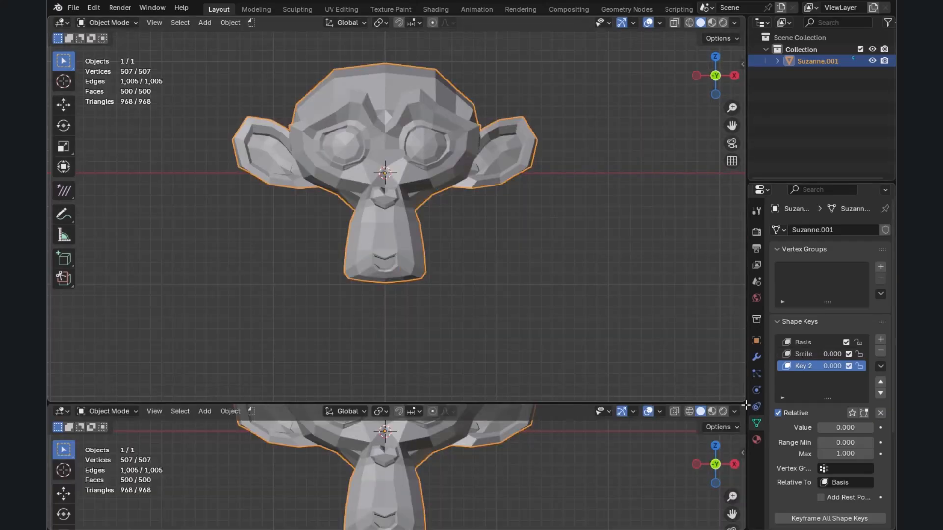
left_click(61, 411)
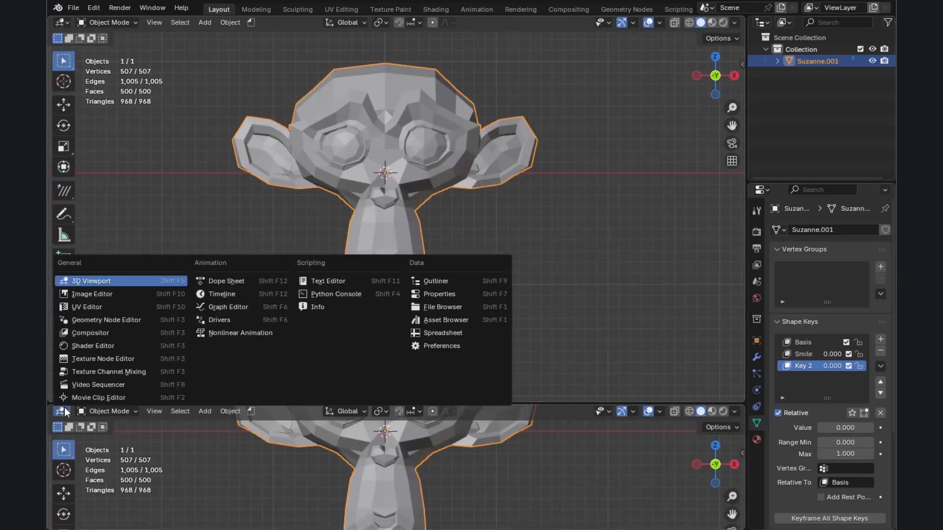
left_click(216, 297)
middle_click_drag(224, 440, 324, 457)
scroll(311, 450, "up", 6)
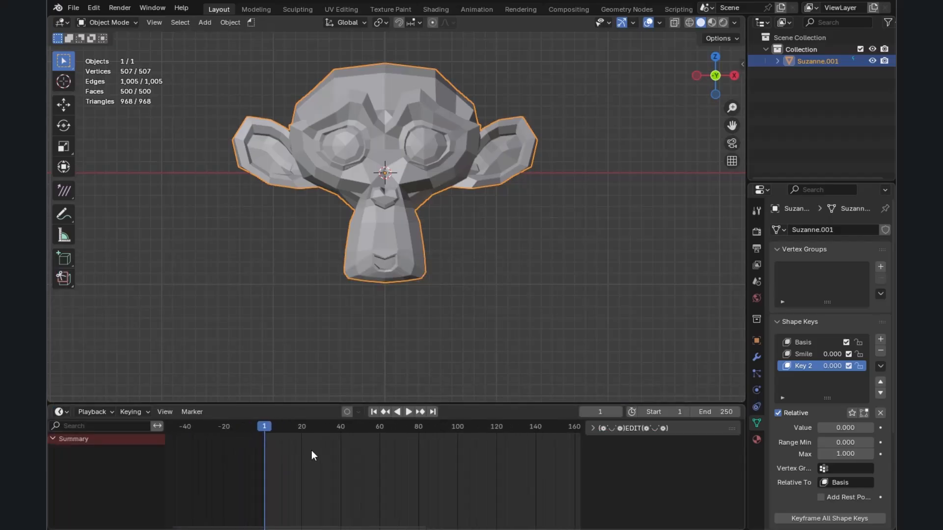
middle_click_drag(263, 467, 318, 486)
scroll(314, 476, "up", 3)
scroll(270, 476, "up", 3)
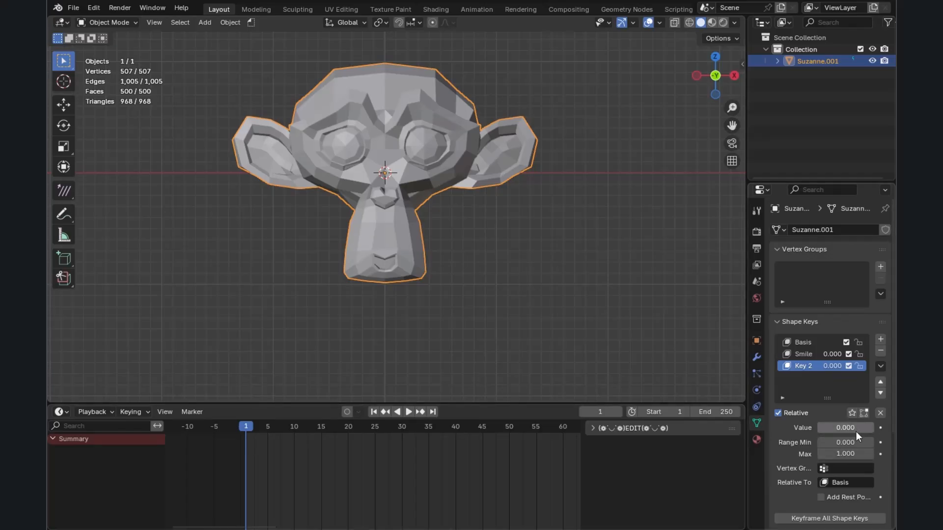
Step: Keyframe the values of the Key 2 and Smile shape keys at 0.000 on frame 1
key("i")
scroll(308, 522, "up", 3)
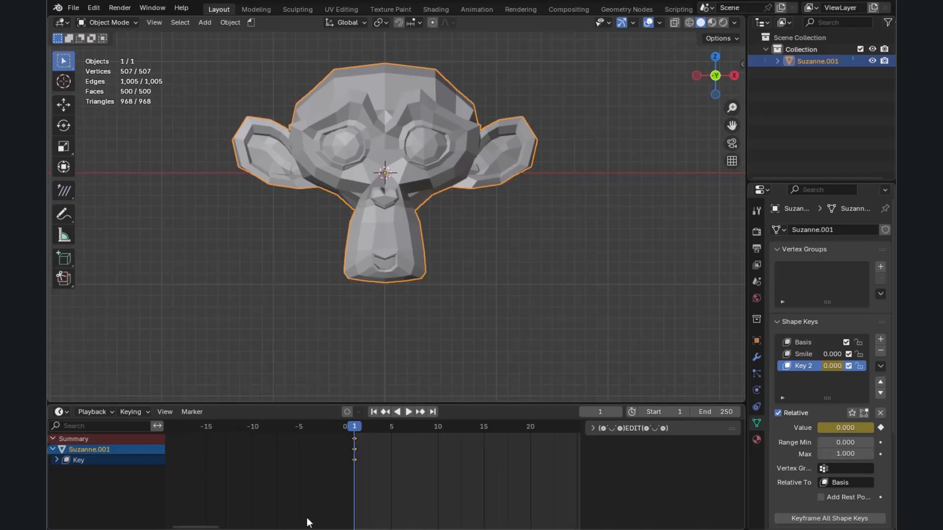
scroll(308, 522, "right", 3, "ctrl")
left_click(802, 354)
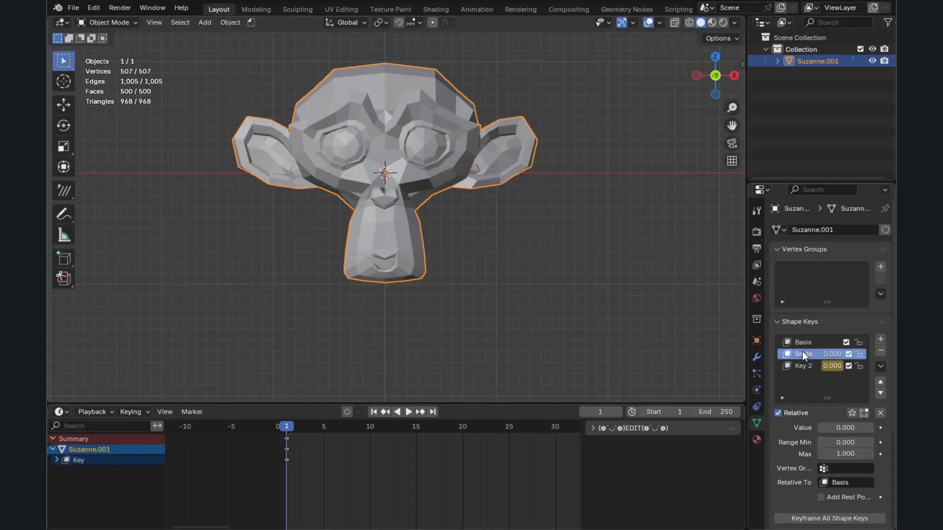
key("i")
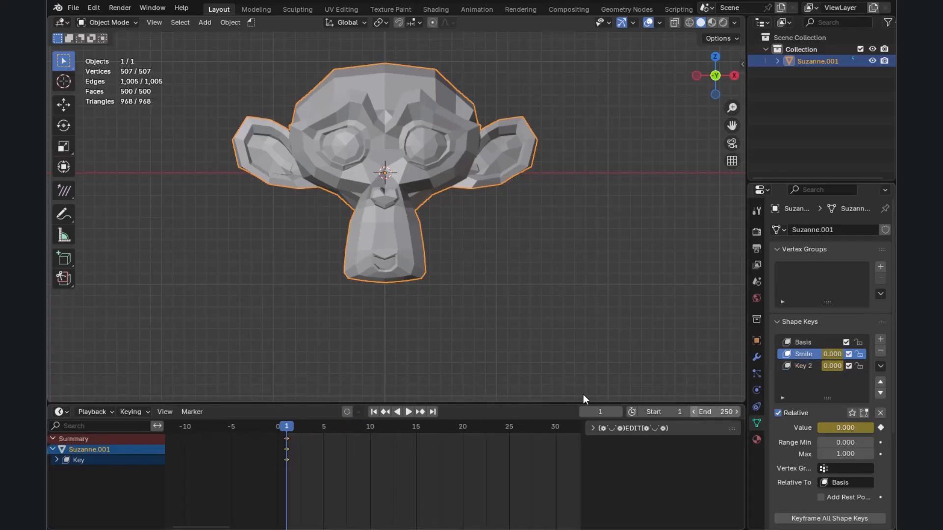
Step: Change the lower area to the Video Sequencer and add a sound strip on channel 1
scroll(444, 269, "down", 3)
left_click(59, 413)
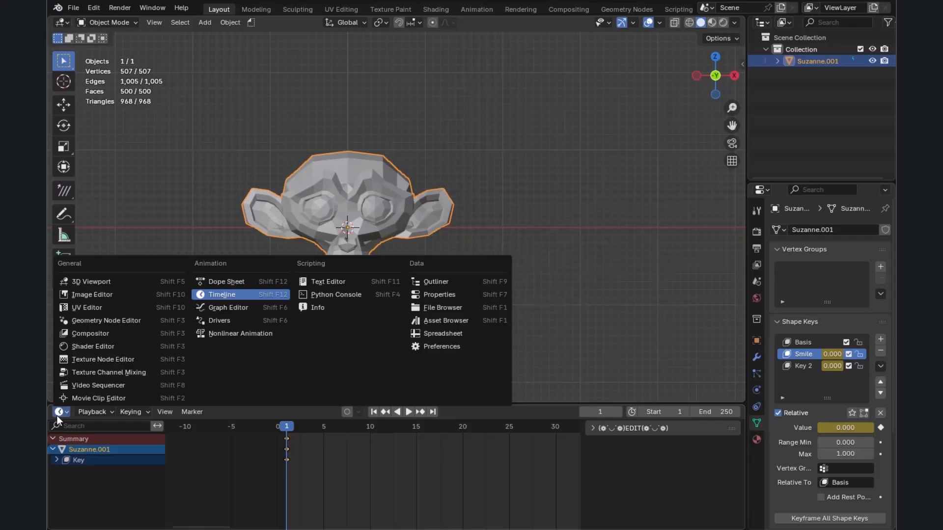
left_click(85, 385)
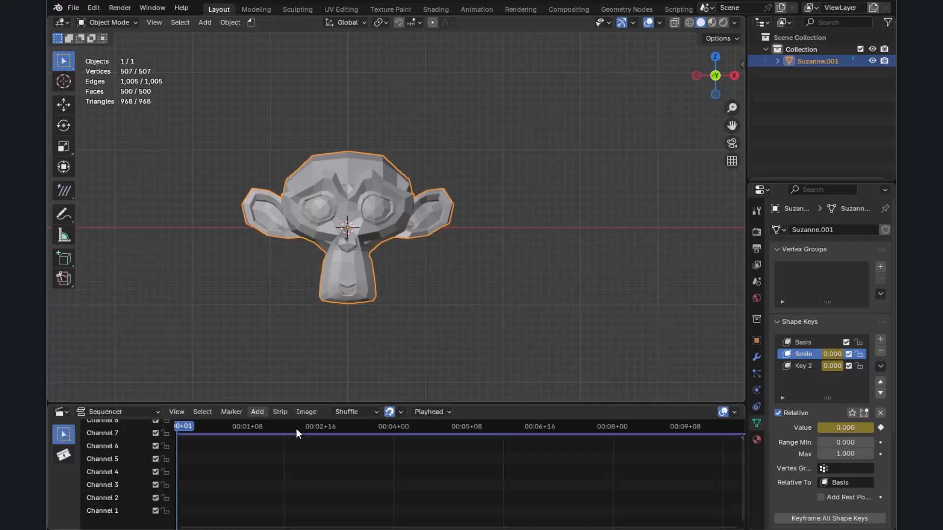
left_click(256, 412)
key("shift+a")
left_click(276, 423)
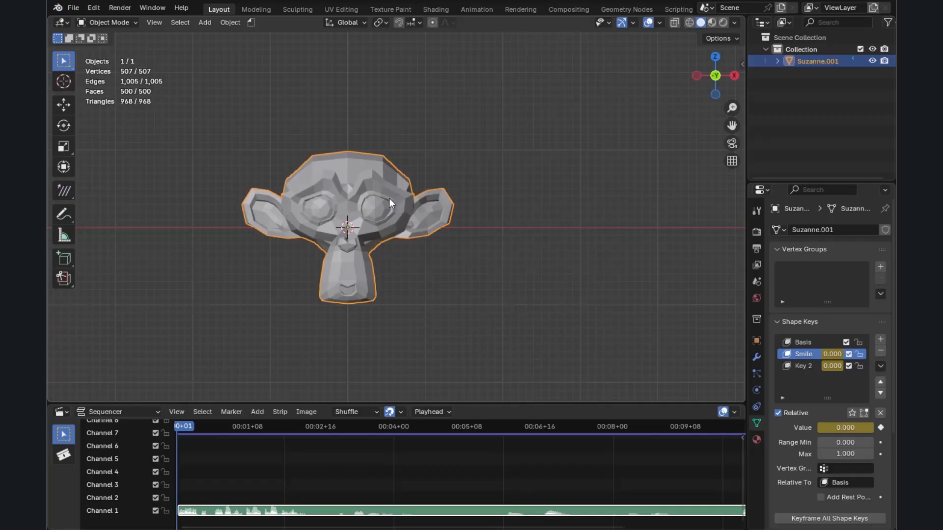
Step: Slide the sound strip slightly later along channel 1
left_click_drag(451, 512, 471, 513)
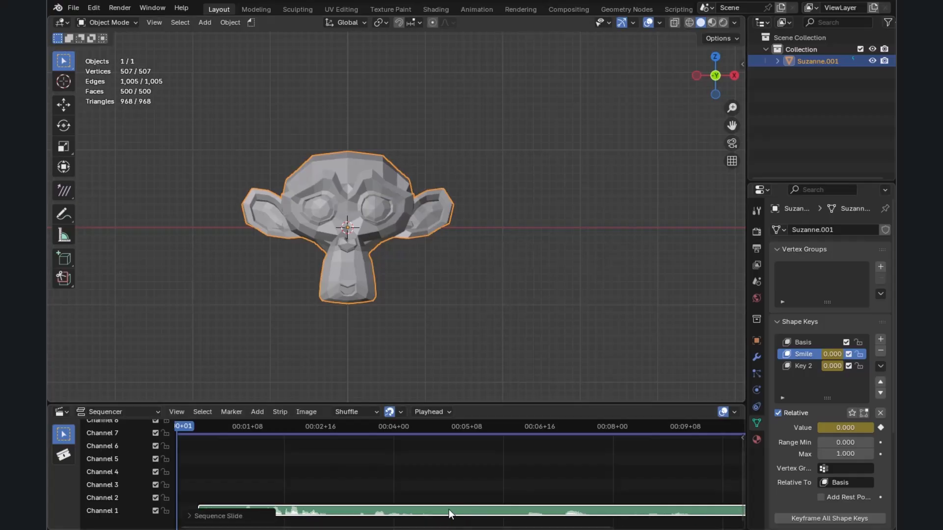
right_click(449, 514)
right_click(465, 512)
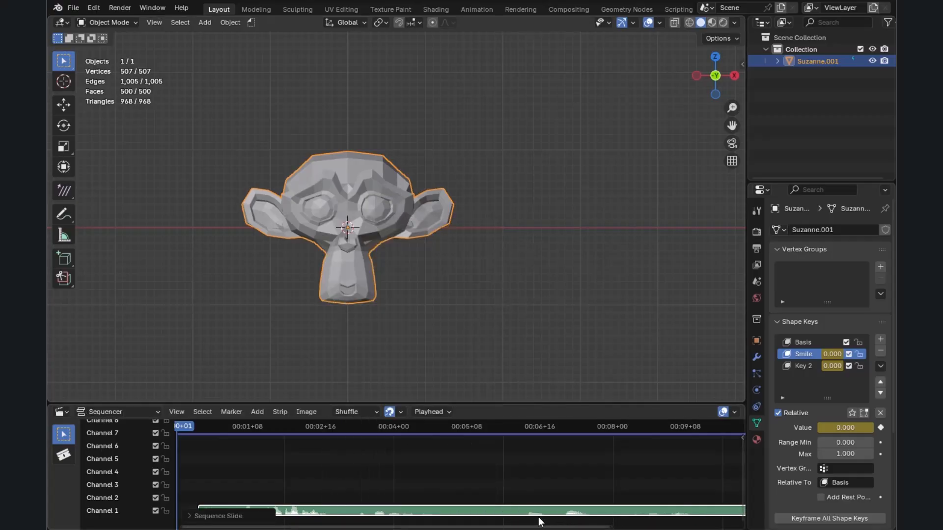
Step: Play through the audio, split the sound strip with the playhead at 00:03+05 and delete the part before it
key("space")
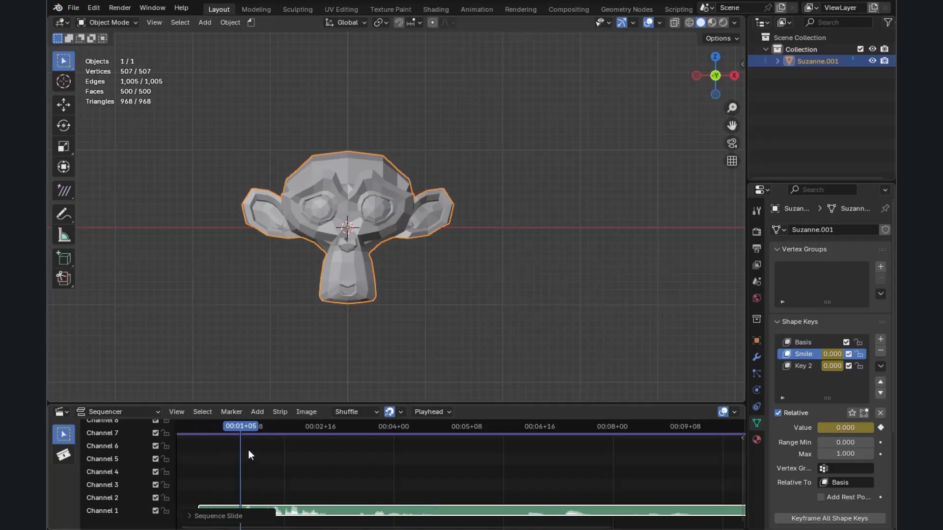
key("space")
right_click_drag(256, 444, 351, 461, "shift")
key("space")
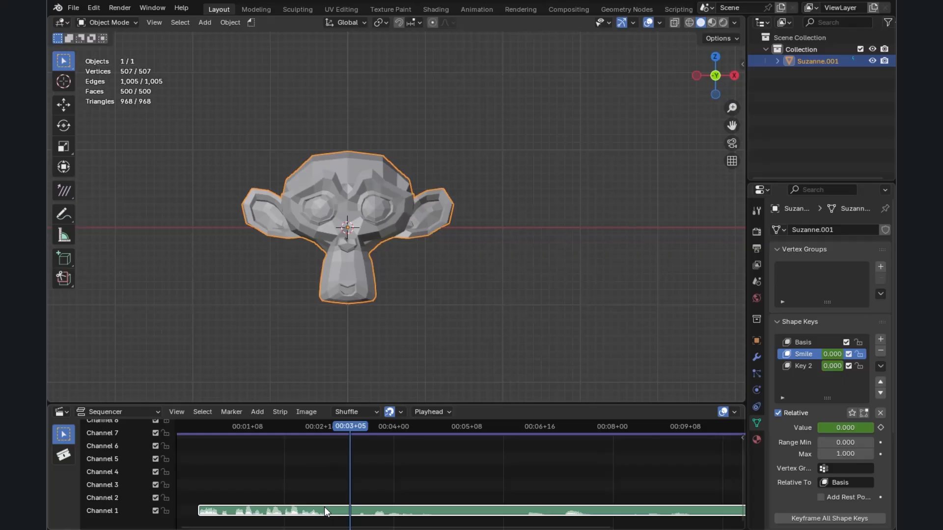
key("k")
key("x")
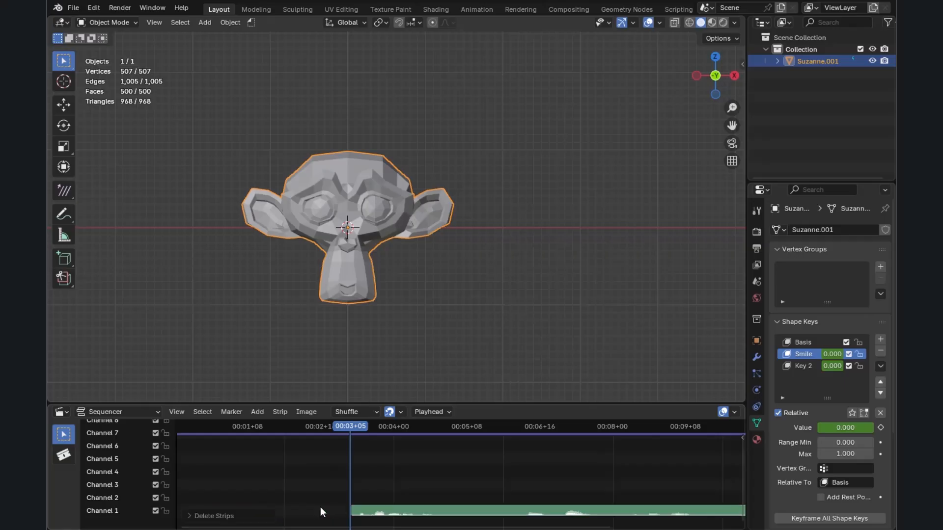
Step: Slide the trimmed sound strip on channel 1 to start at the beginning of the timeline and set the playhead to 00:00+01
left_click_drag(387, 508, 221, 507)
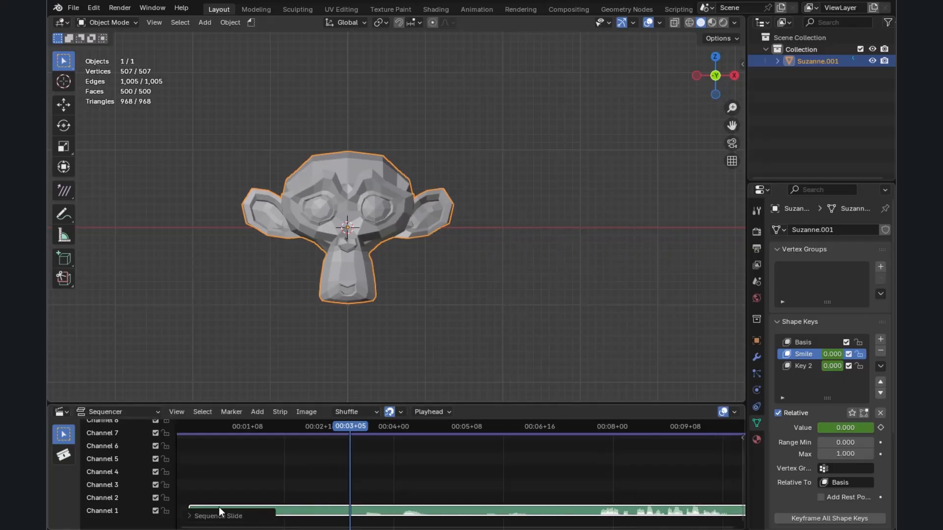
left_click_drag(349, 426, 189, 450)
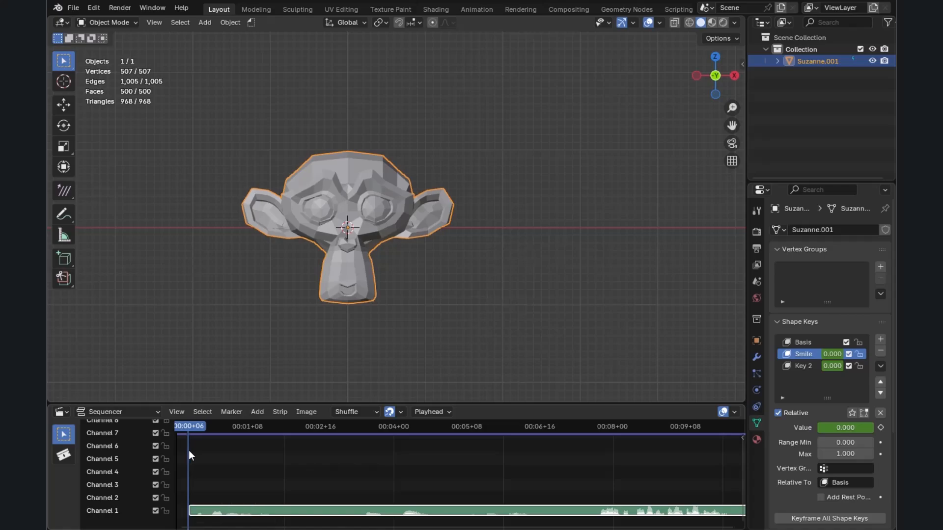
key("Home")
scroll(278, 464, "up", 2)
left_click_drag(364, 511, 352, 514)
left_click_drag(313, 426, 306, 429)
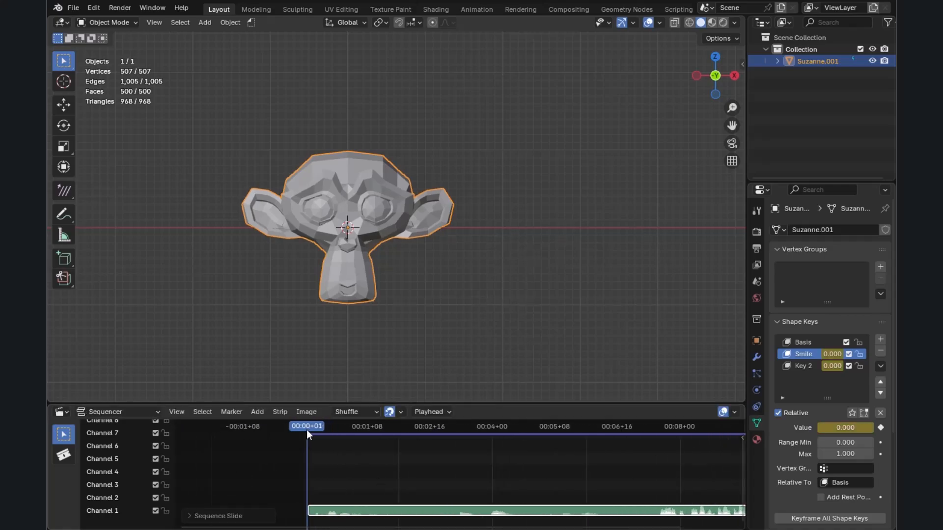
left_click_drag(347, 508, 346, 508)
key("shift+a")
Step: Change the lower area from the Video Sequencer to the Graph Editor and look through its key operations
left_click(62, 414)
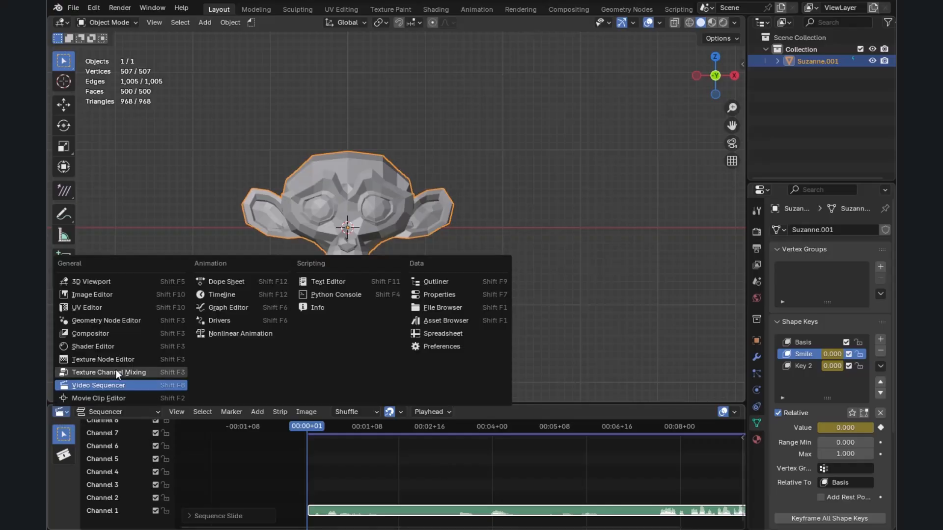
left_click(223, 308)
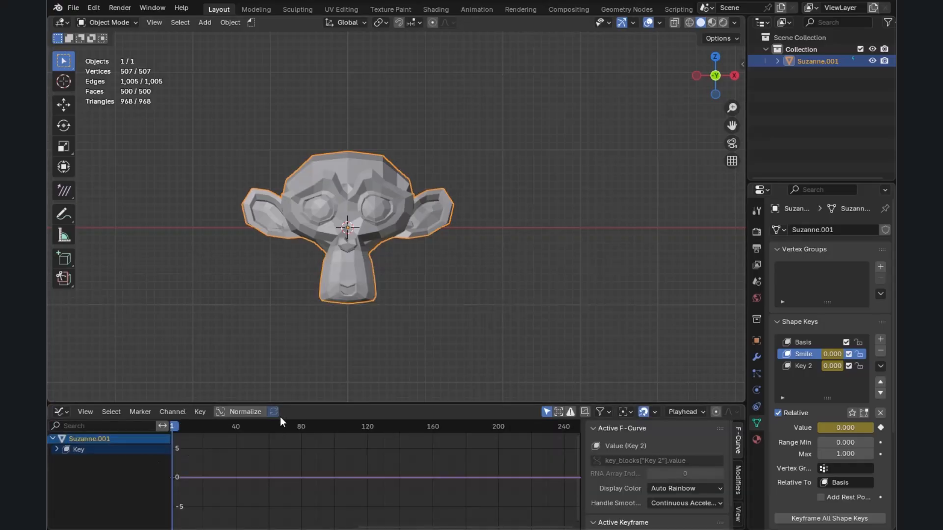
left_click(203, 413)
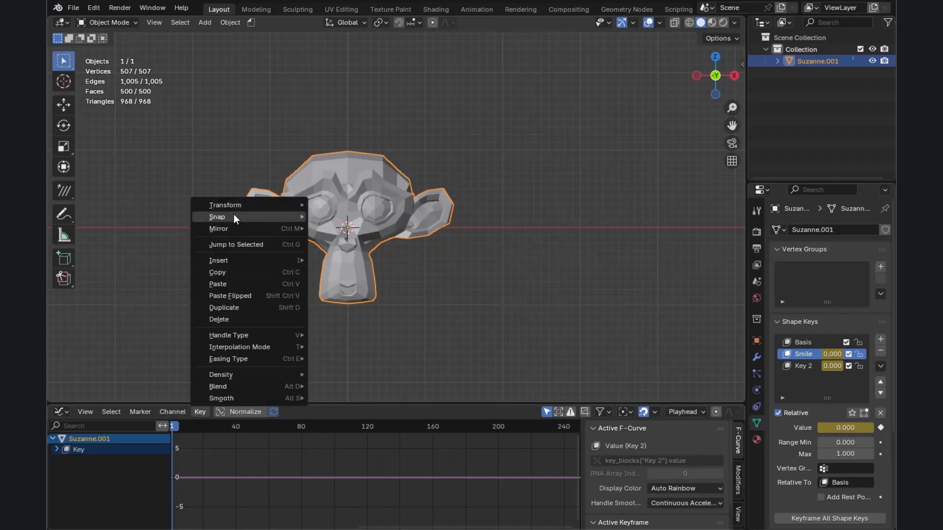
mouse_move(234, 218)
mouse_move(232, 375)
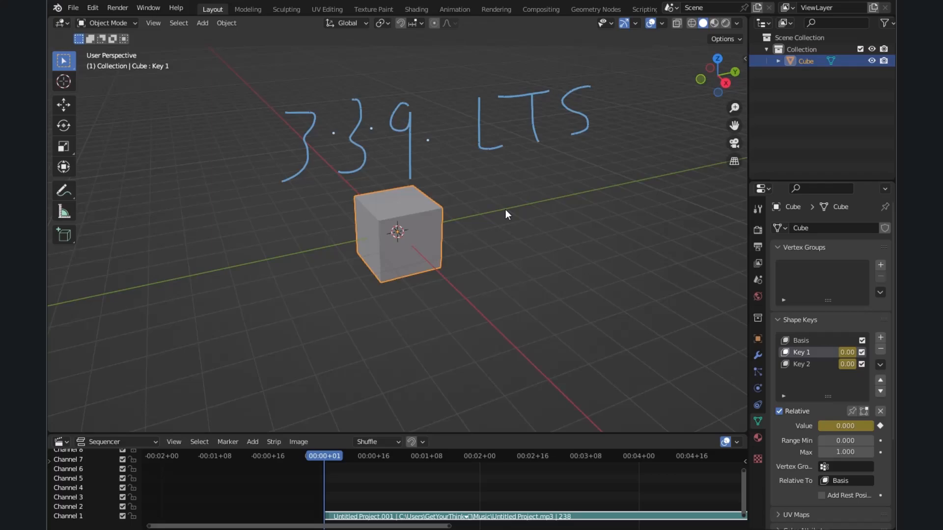
Step: In the Blender 3.3.9 LTS cube scene, change the lower area to the Graph Editor and run Bake Sound to F-Curves on the shape keys
mouse_move(506, 209)
right_mouse_down()
mouse_move(299, 196)
mouse_move(509, 176)
mouse_move(361, 151)
mouse_move(362, 275)
right_mouse_up()
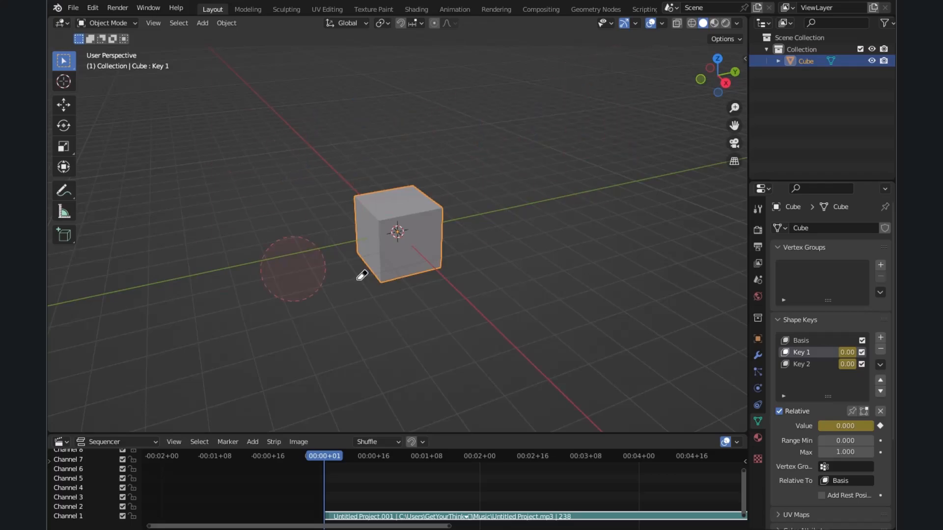
left_click(70, 443)
left_click(223, 352)
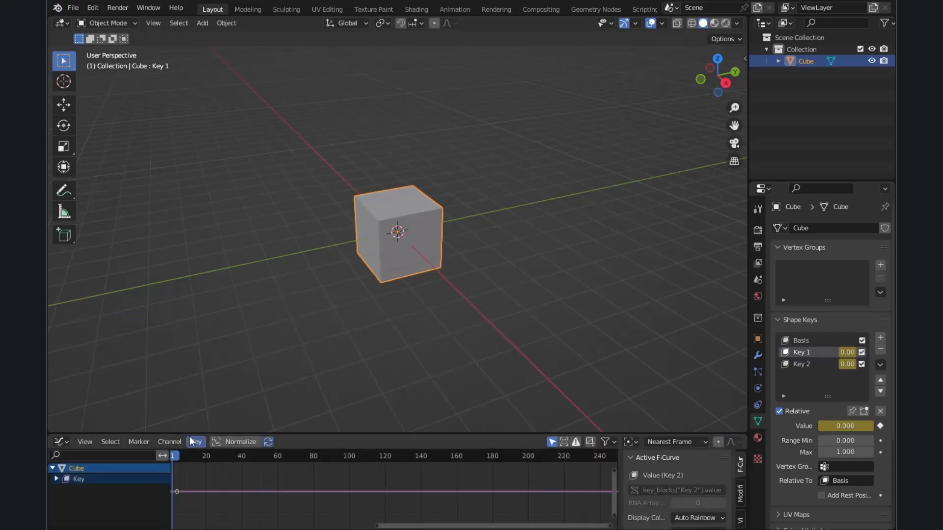
left_click(194, 442)
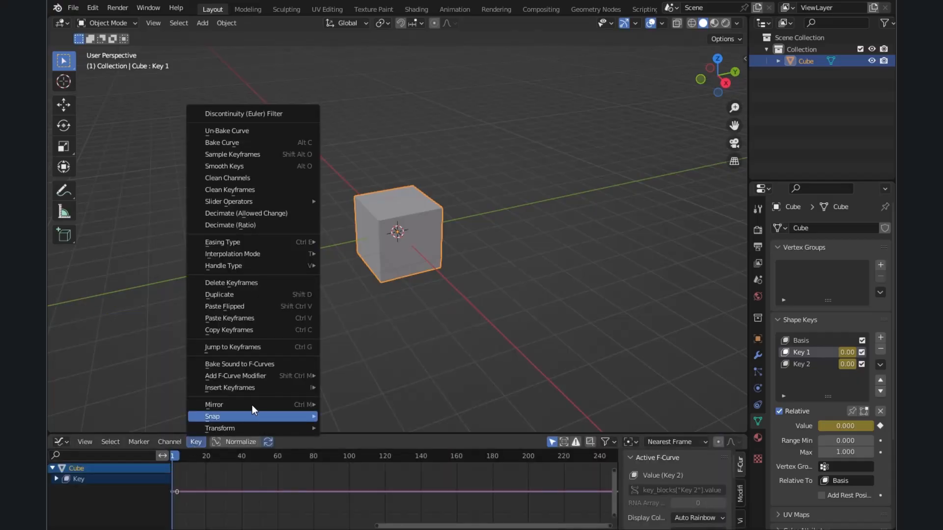
left_click(255, 364)
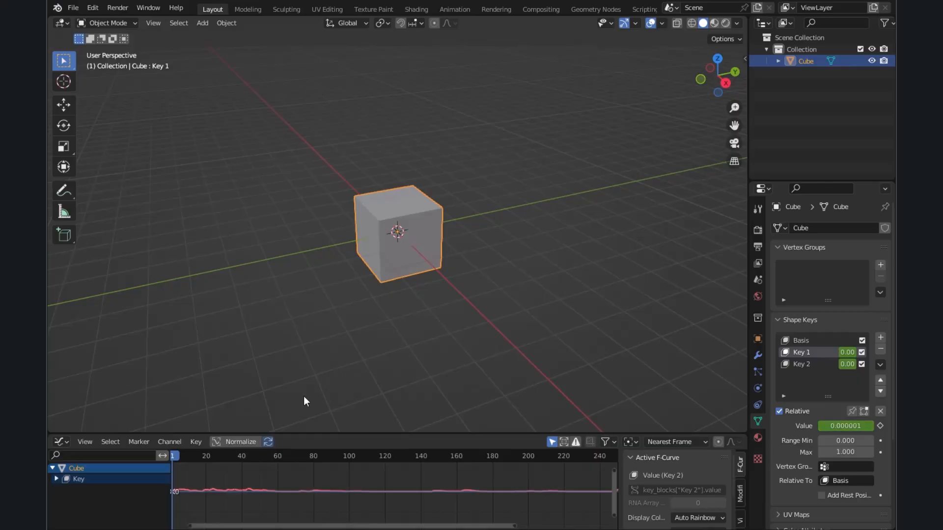
Step: Examine the cube's baked shape key curve and play the animation, then return to the first frame
scroll(265, 469, "down", 4)
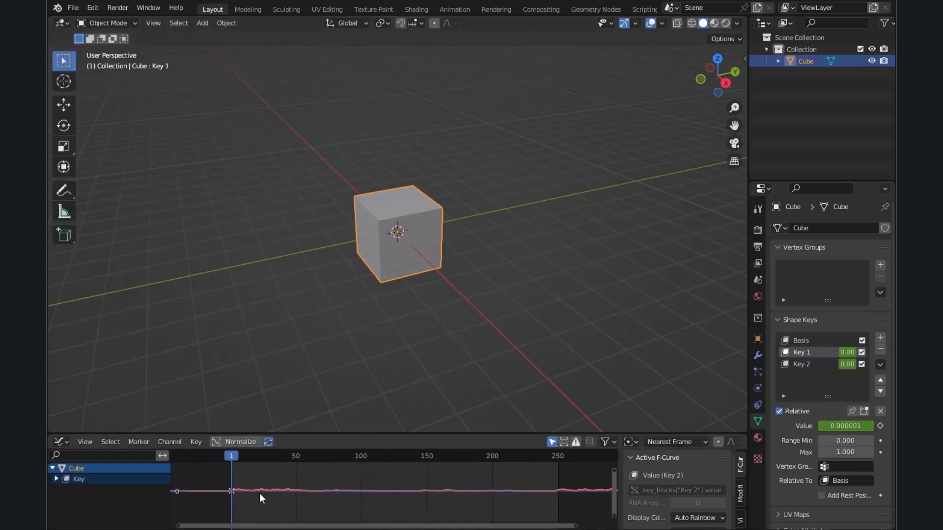
scroll(261, 493, "up", 2)
left_click_drag(354, 435, 363, 328)
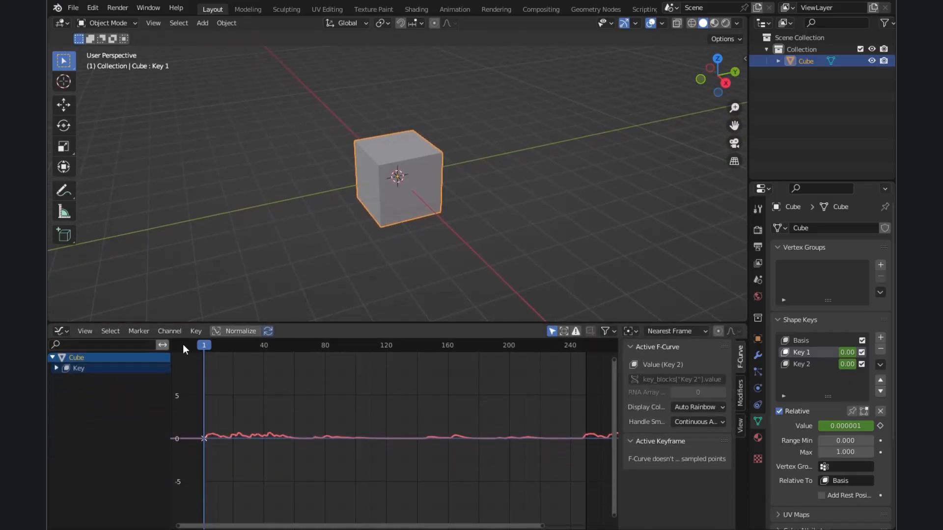
key("space")
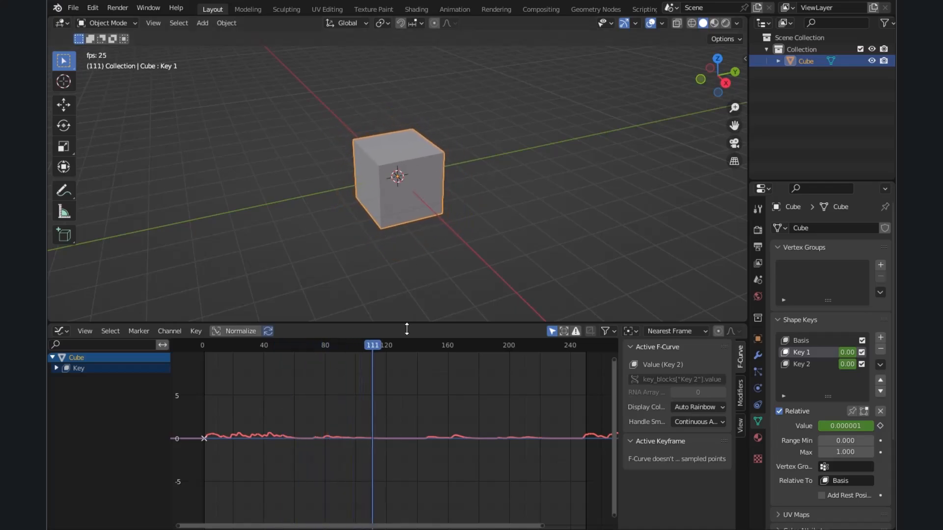
left_click_drag(419, 324, 416, 382)
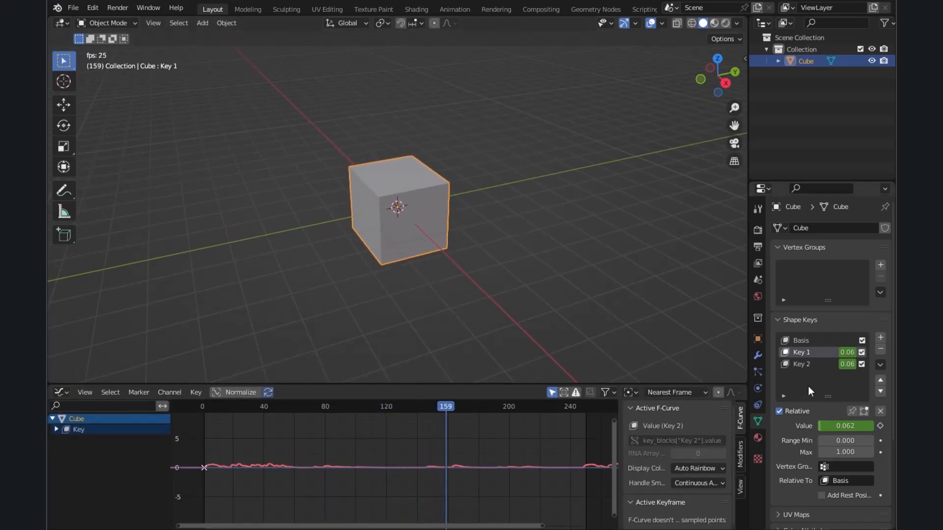
key("space")
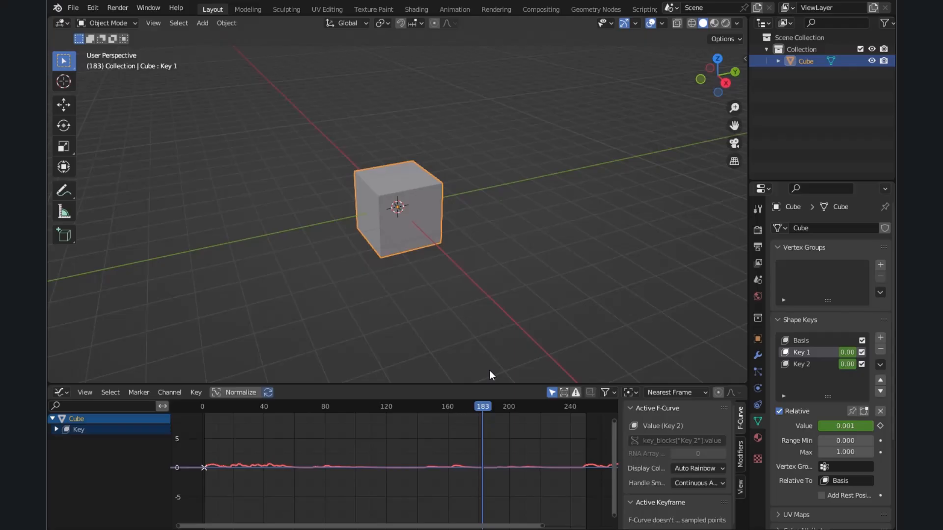
key("shift+Left")
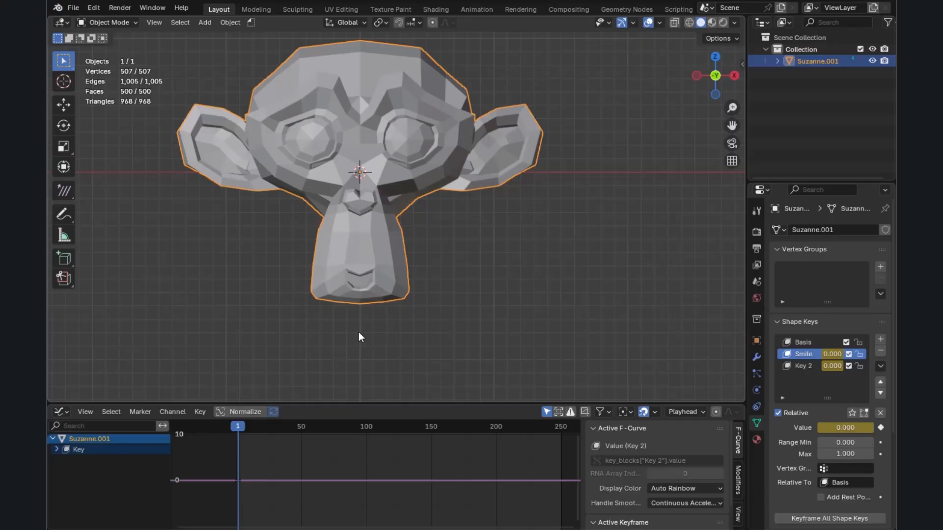
Step: Try Bake Channels on the monkey head's shape key curves in the Graph Editor
left_click(199, 411)
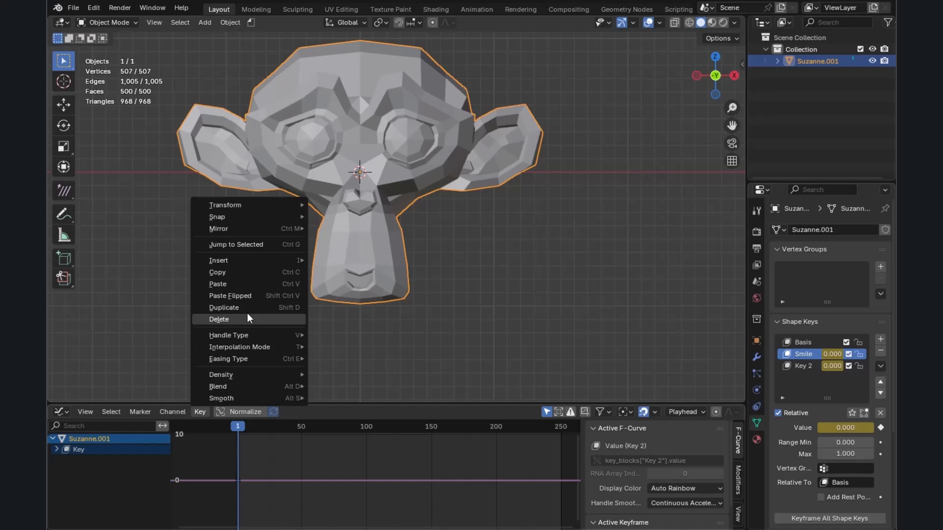
left_click(177, 414)
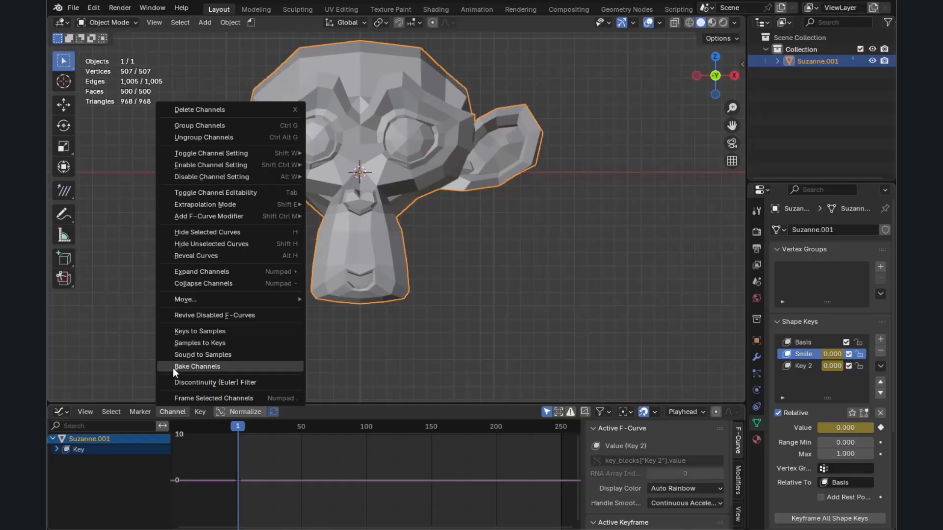
left_click(214, 368)
scroll(299, 481, "up", 2)
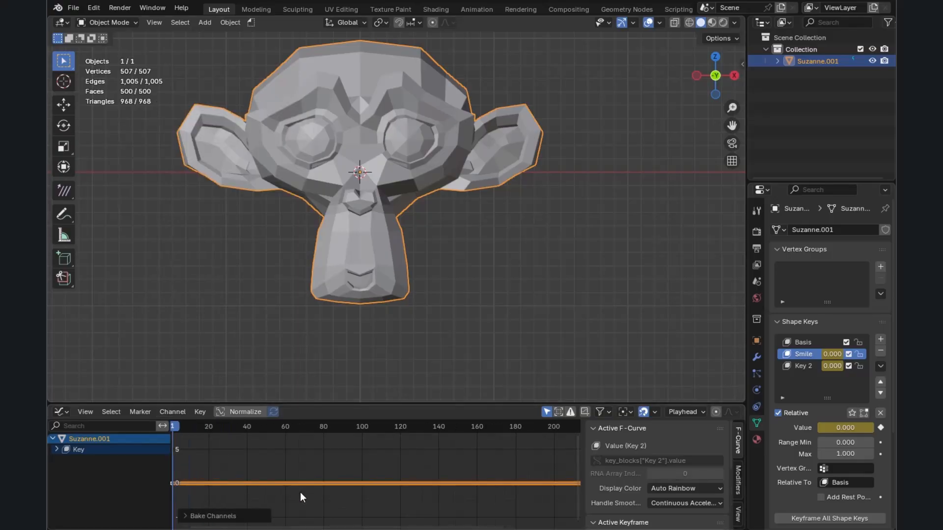
Step: Enlarge the Graph Editor and play the monkey head's animation to check the result of Bake Channels
left_click_drag(323, 400, 325, 260)
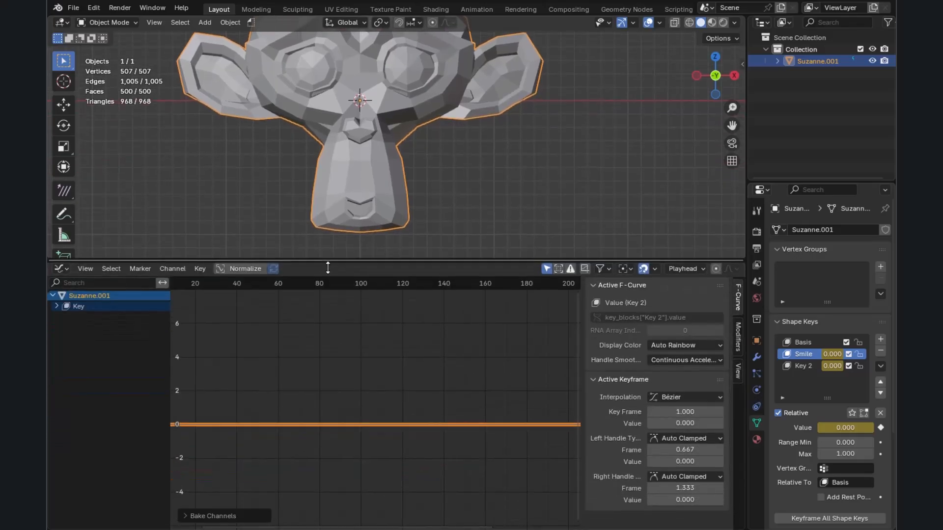
scroll(270, 360, "down", 4)
middle_click_drag(276, 368, 315, 373)
middle_click_drag(389, 339, 384, 358)
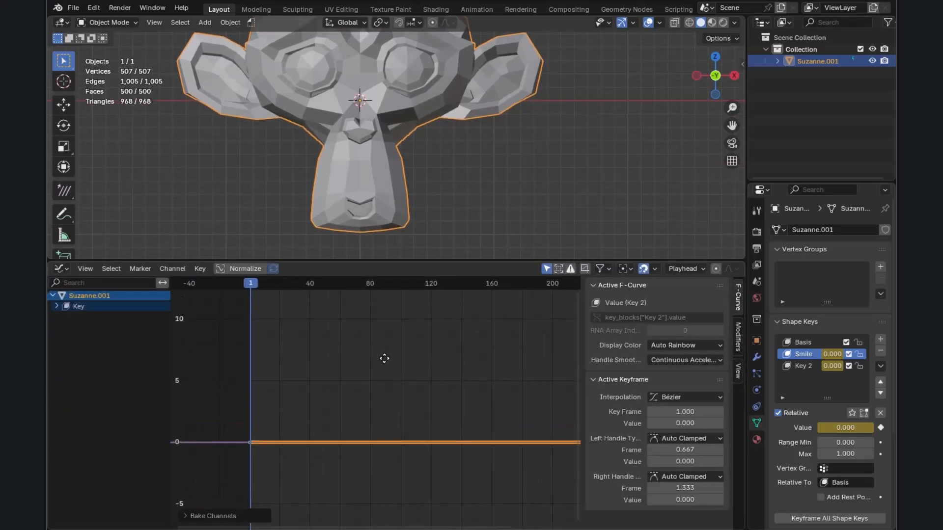
left_click_drag(406, 260, 404, 296)
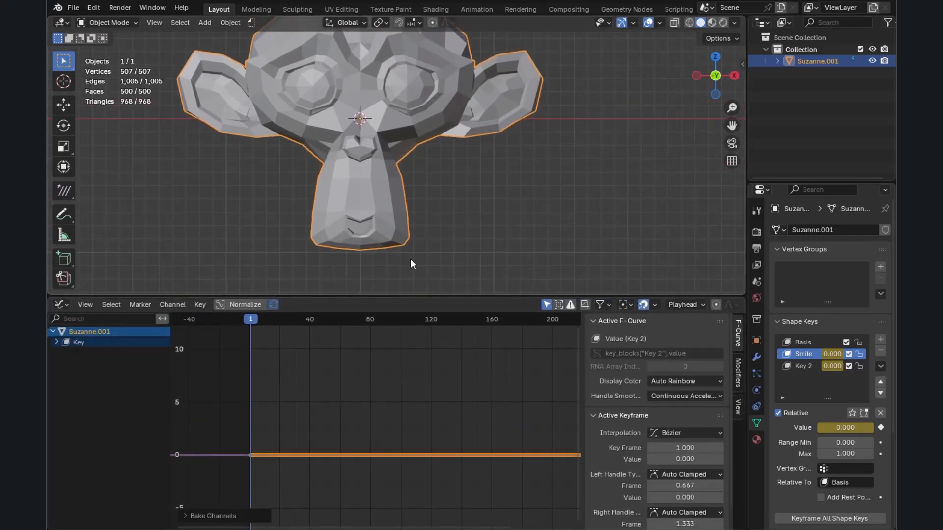
key("space")
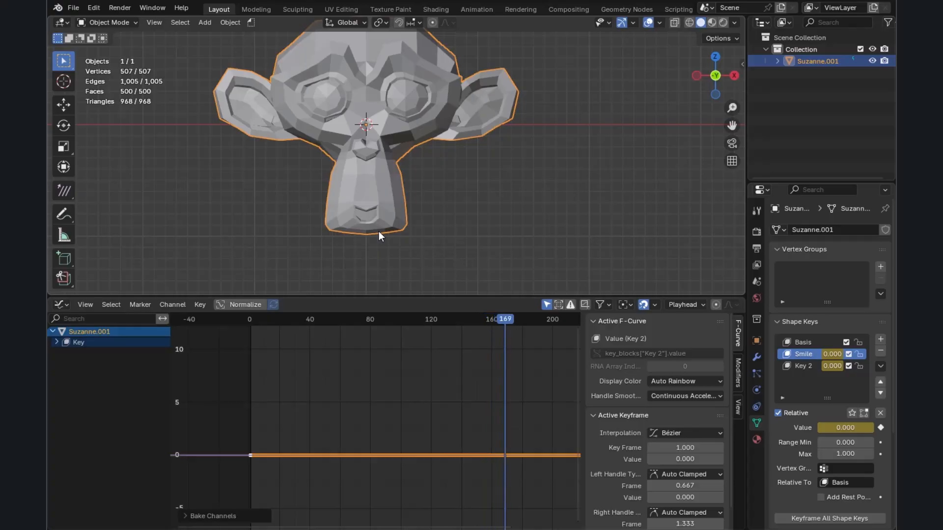
key("Escape")
Step: Bake the audio onto the monkey head's shape key curves with Sound to Samples
left_click_drag(328, 306, 328, 375)
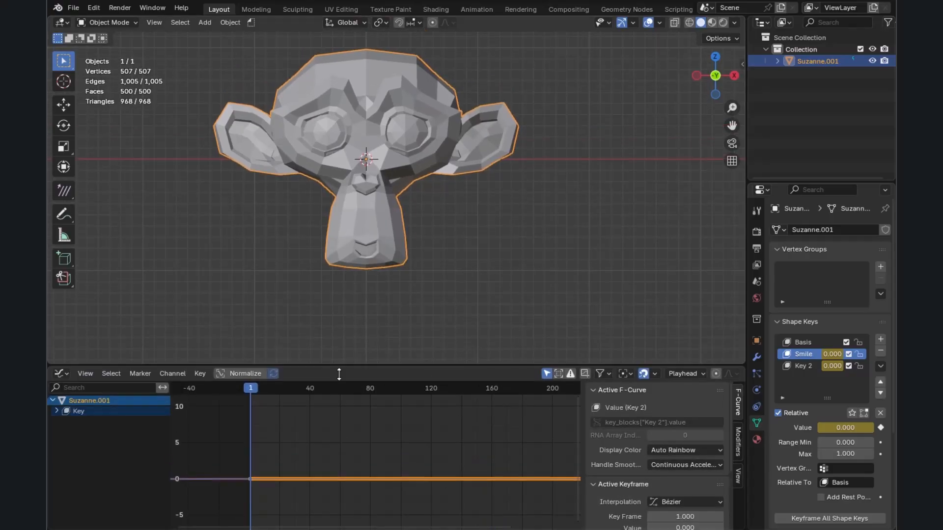
left_click(175, 374)
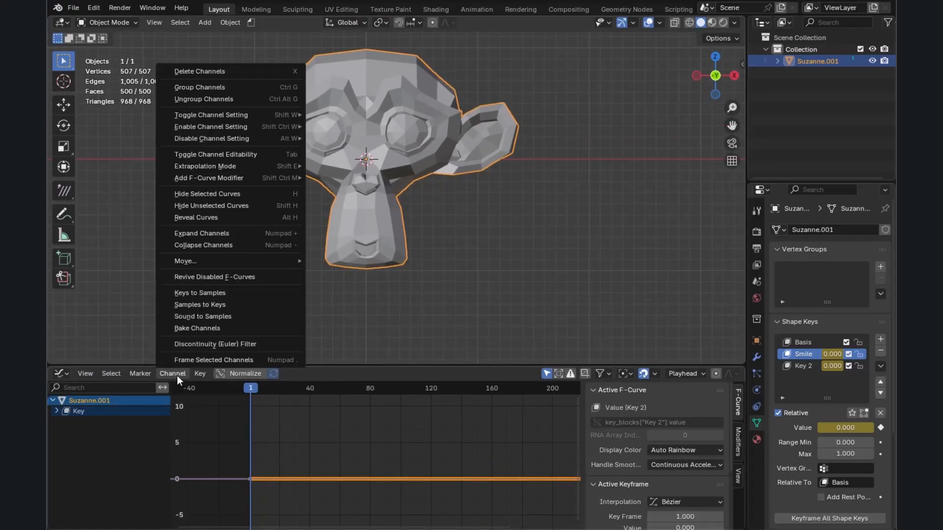
left_click(194, 317)
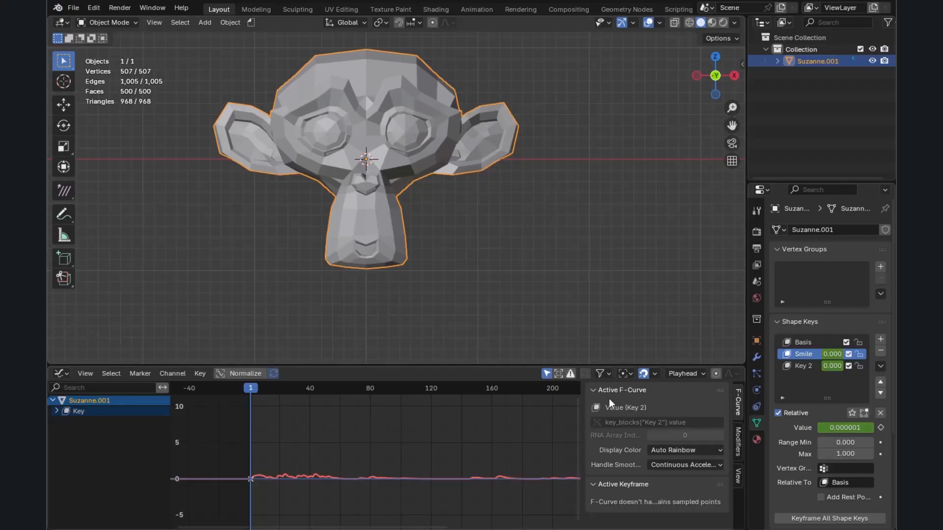
Step: Examine the sound-baked curve closely in an enlarged Graph Editor and play the monkey head's mouth animation
scroll(267, 481, "up", 1)
scroll(268, 484, "up", 4)
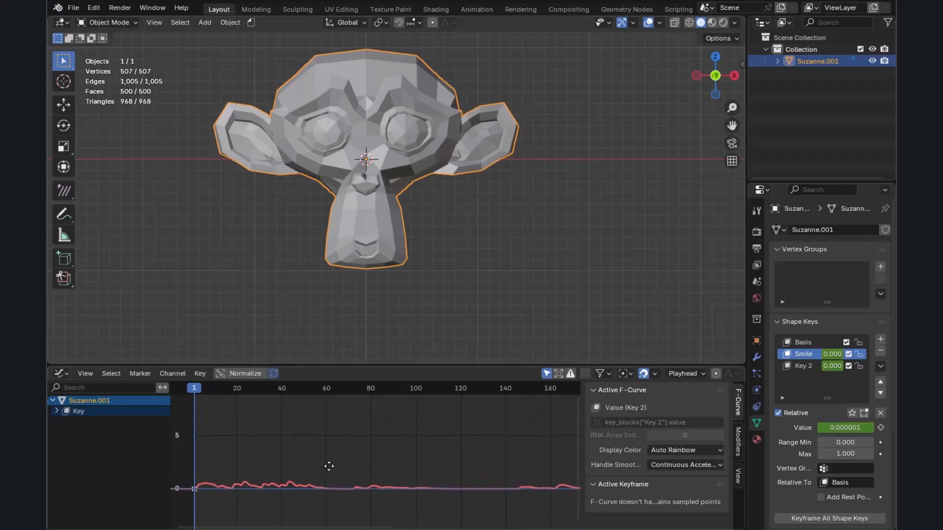
middle_click_drag(329, 465, 407, 429)
left_click_drag(406, 365, 442, 305)
scroll(355, 278, "up", 3)
scroll(358, 339, "up", 4)
scroll(393, 131, "up", 2)
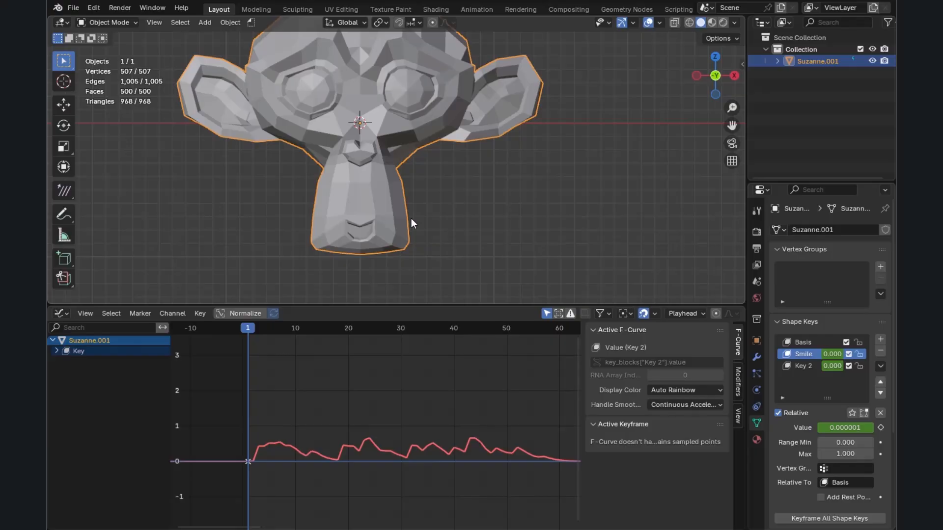
key("space")
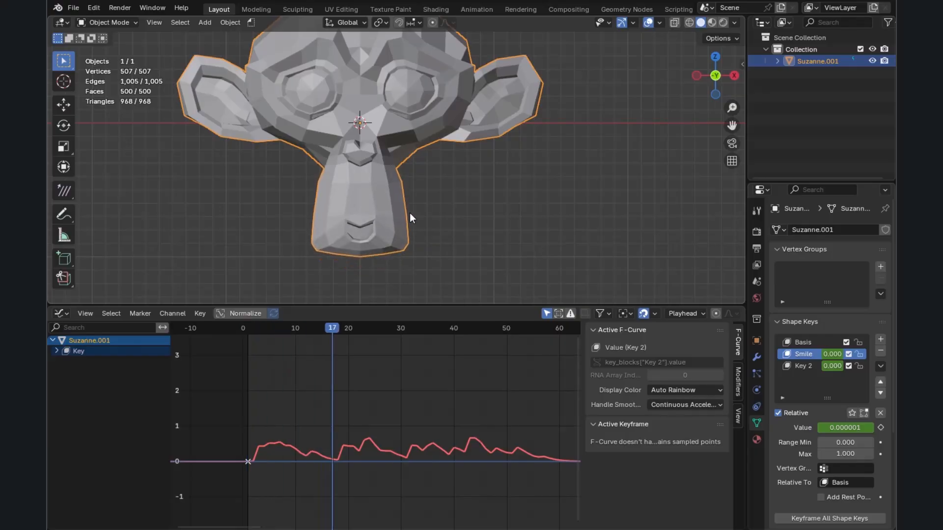
Step: Shrink the Graph Editor area and show the whole monkey head in front view
scroll(405, 211, "down", 2)
left_click_drag(411, 305, 409, 421)
scroll(415, 304, "down", 2)
middle_click_drag(416, 308, 417, 271)
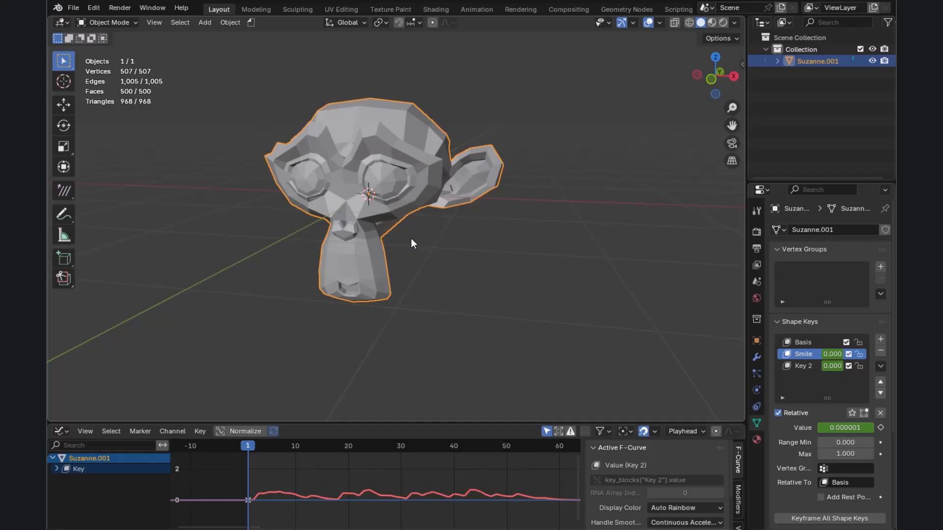
key("KP_1")
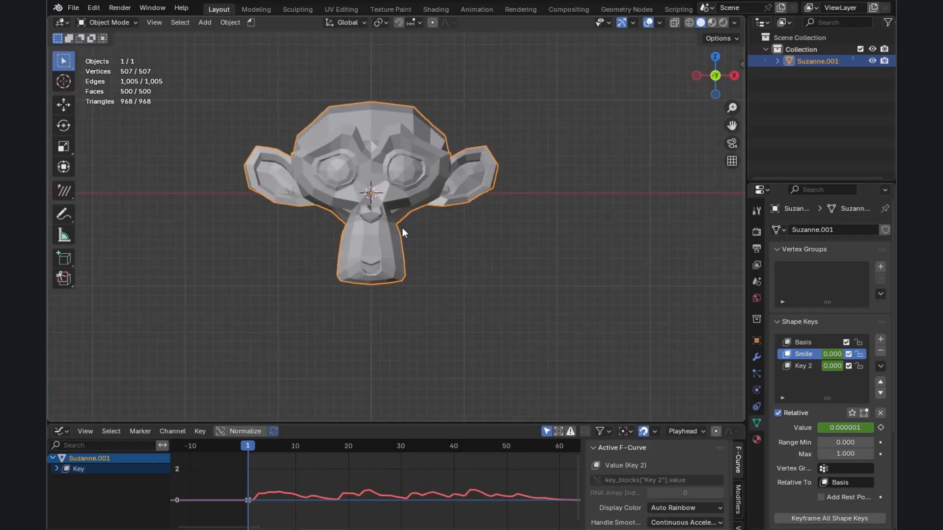